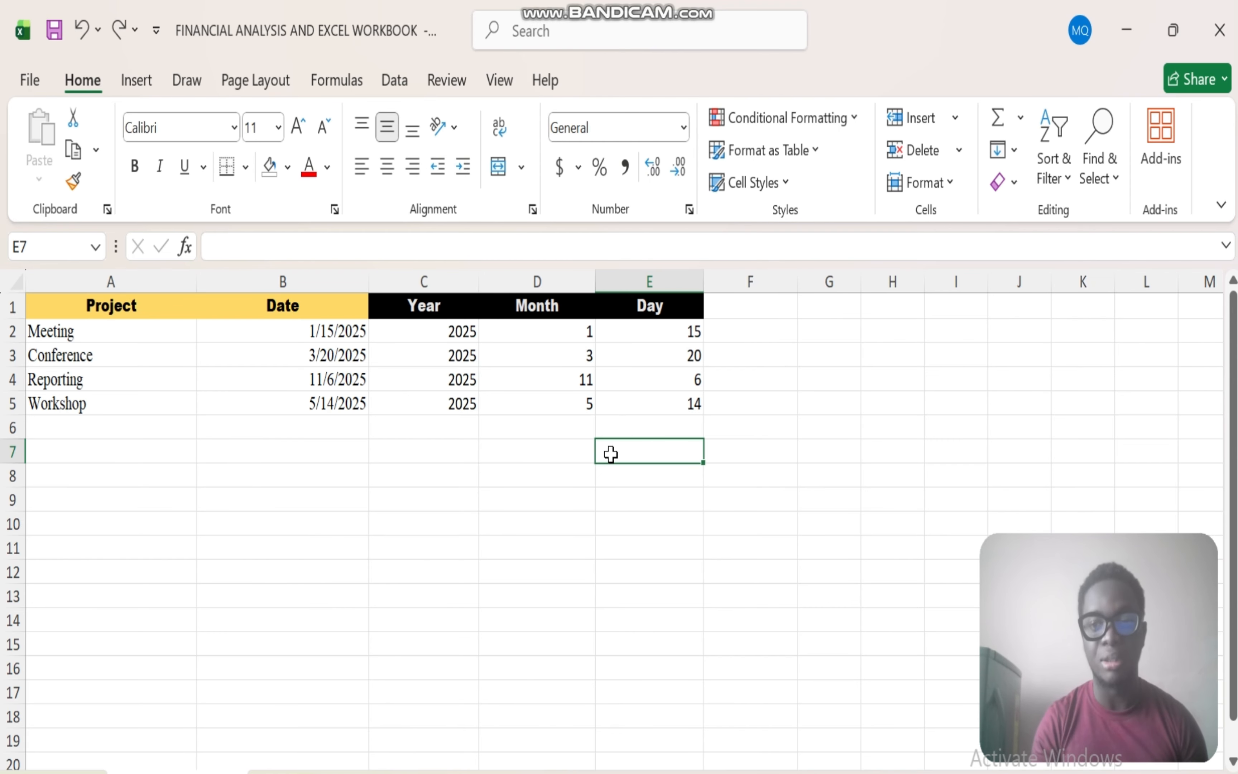
Format the dates in B2:B5 as Long Date and widen column B enough to fit them.
left_click_drag(339, 332, 333, 406)
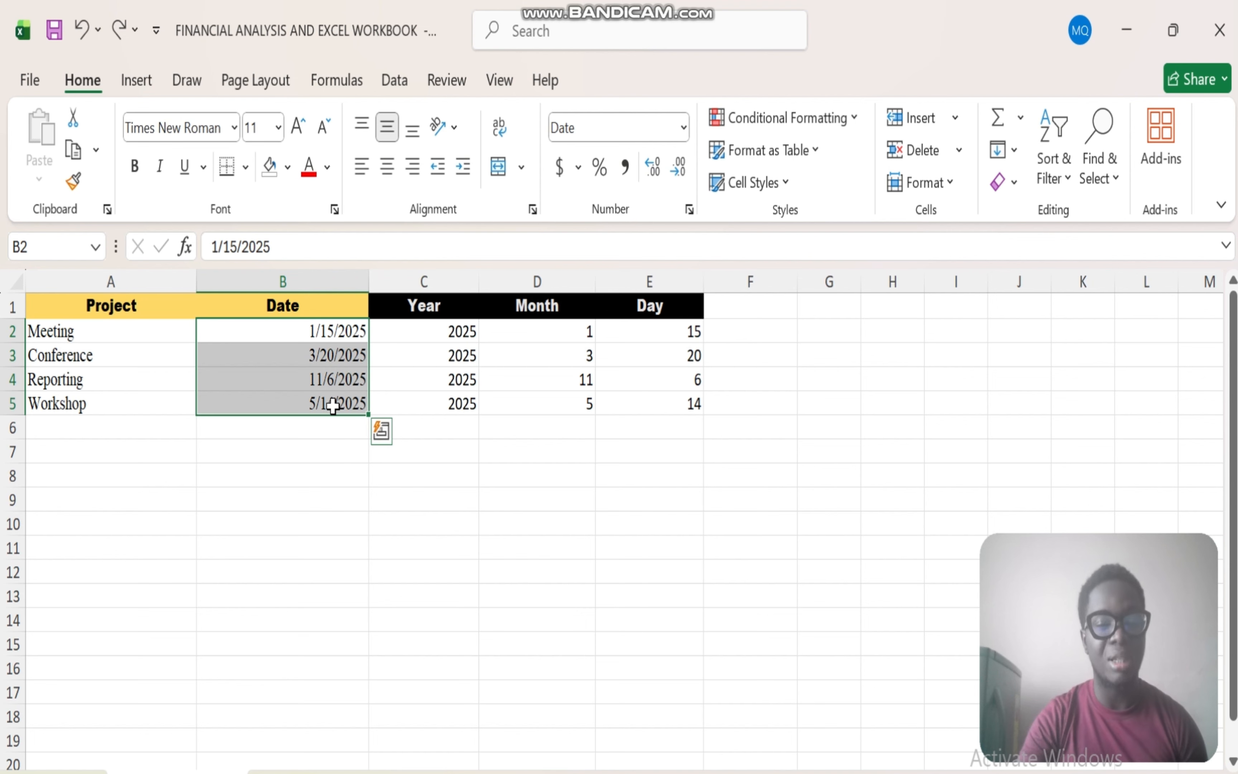
left_click(683, 129)
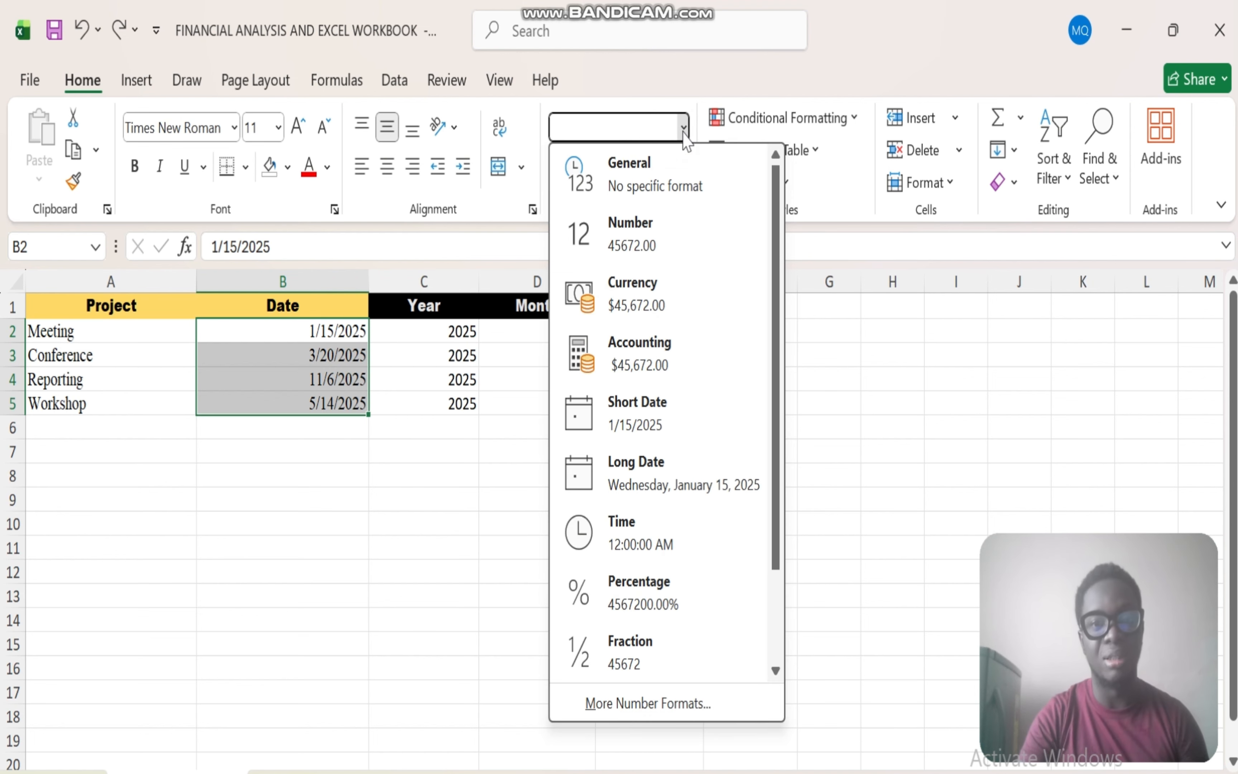
left_click(635, 478)
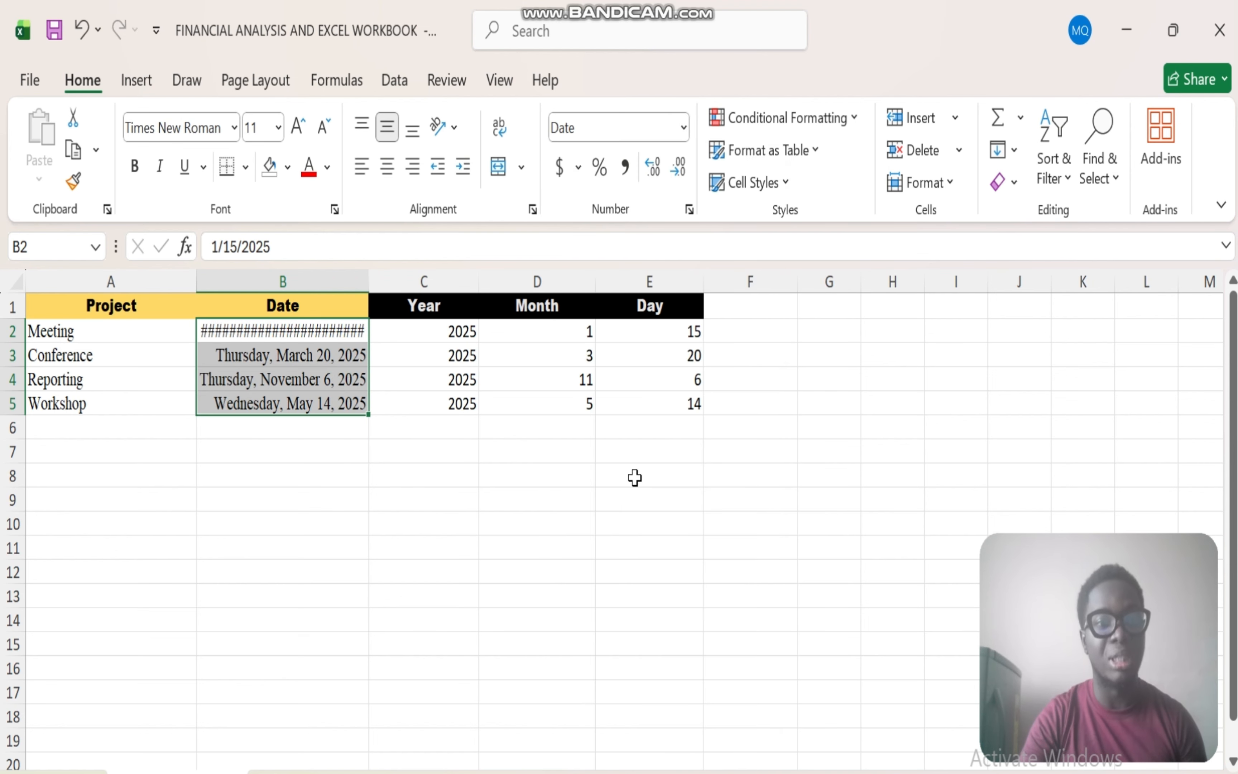
left_click_drag(368, 281, 400, 284)
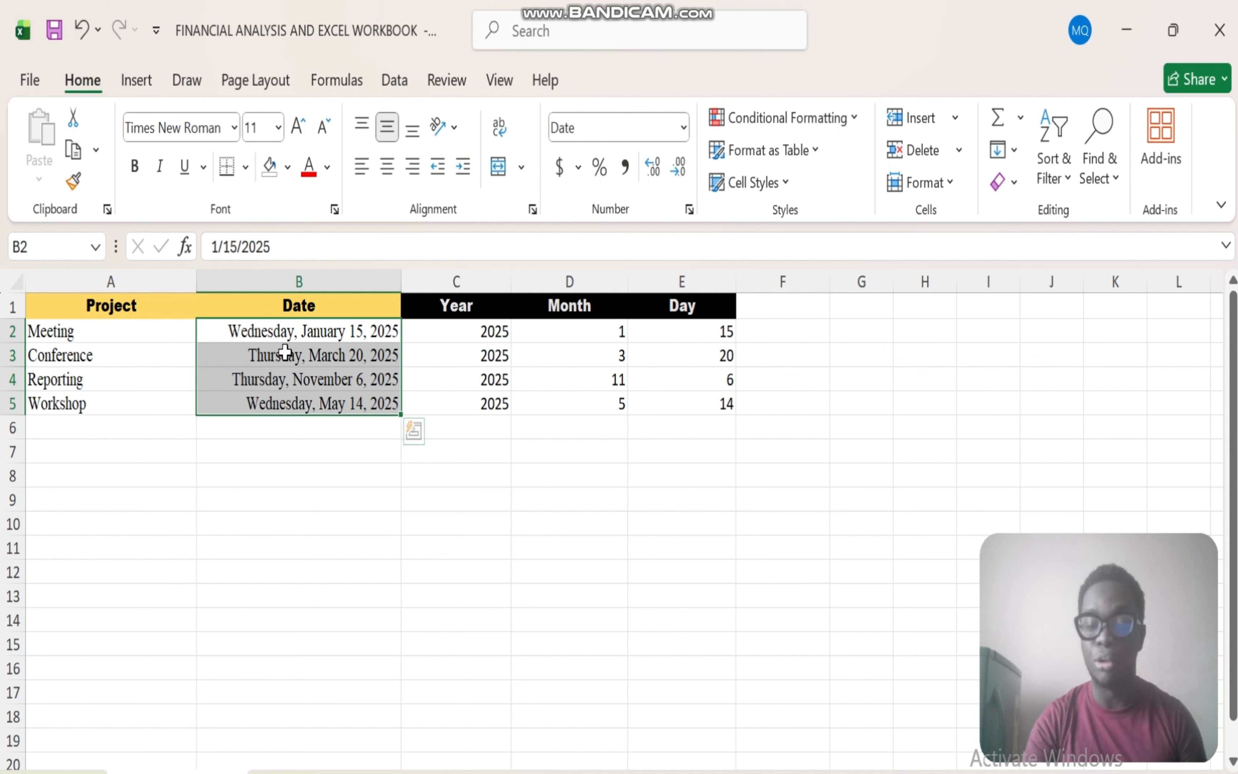
left_click(329, 335)
Enter =MONTH(B2) in cell F2 to extract the month number from the Meeting date.
left_click(790, 331)
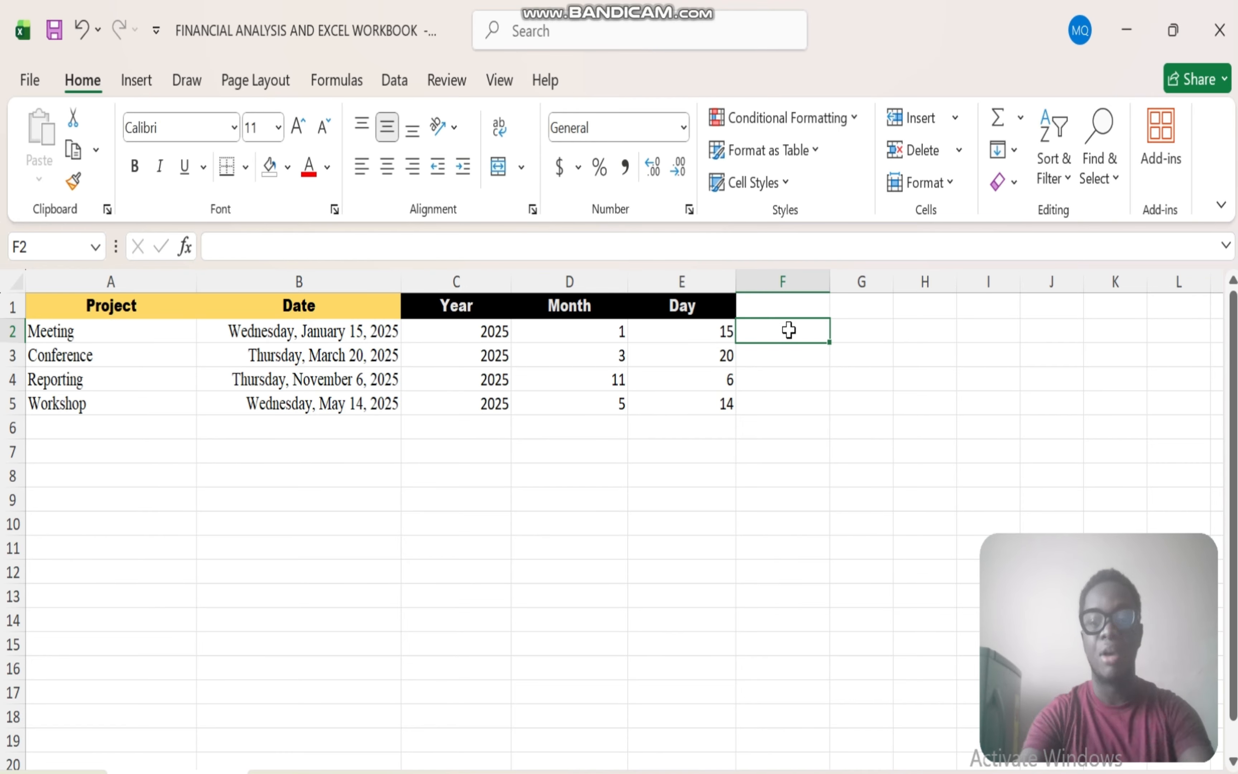
type("=month")
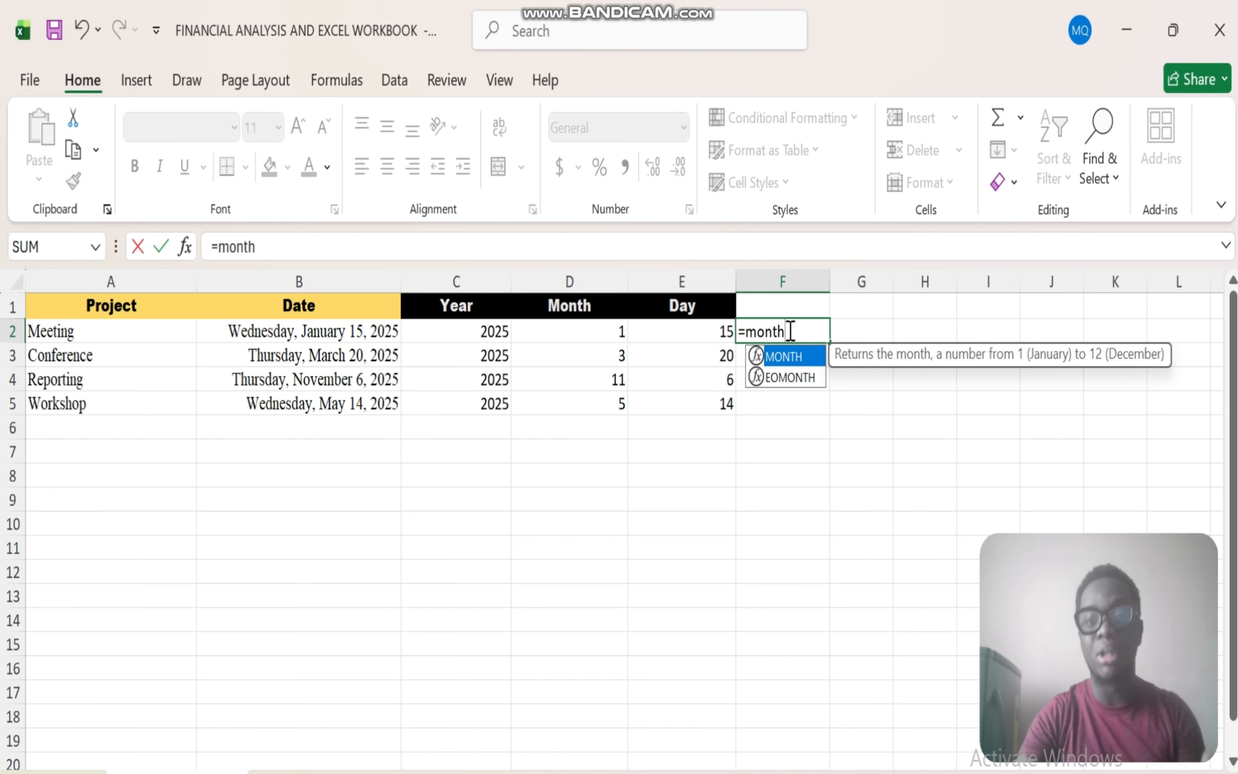
double_click(783, 356)
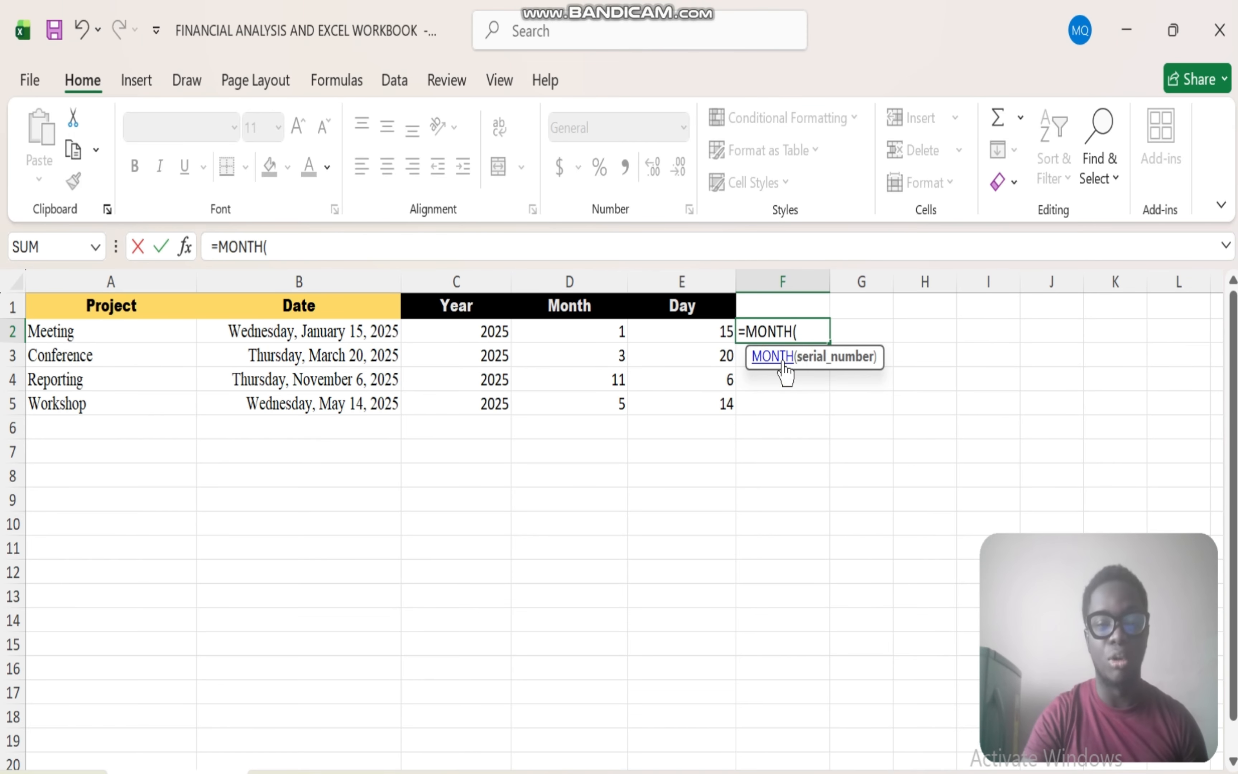
left_click(297, 334)
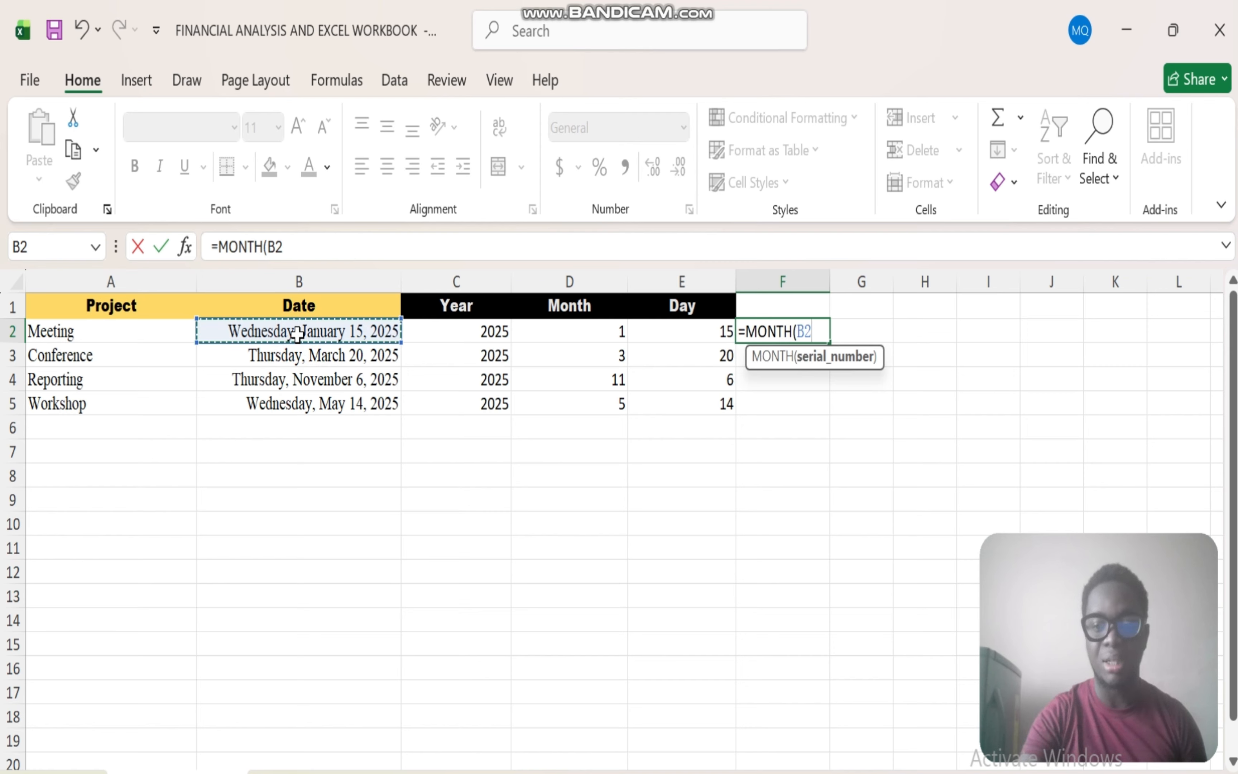
type(")")
key("Return")
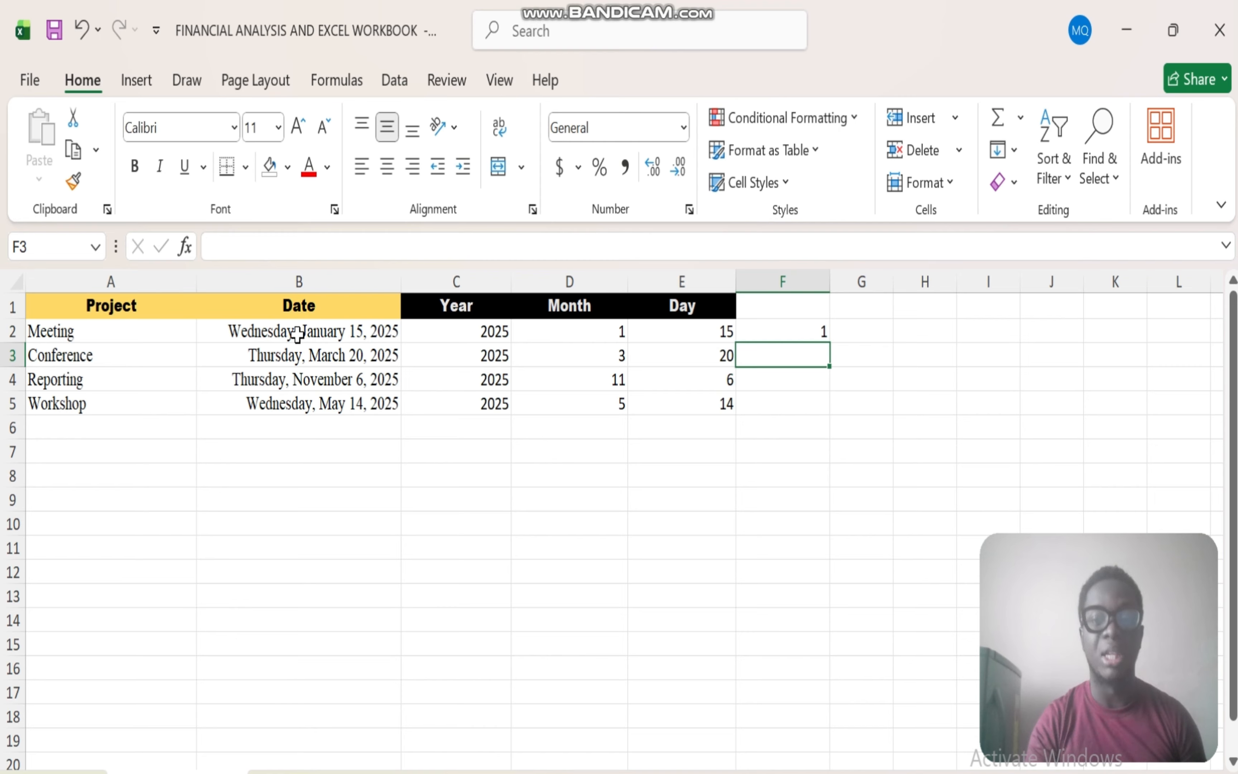
Clear the MONTH formula from F2 and begin a TEXT function in its place.
left_click(806, 333)
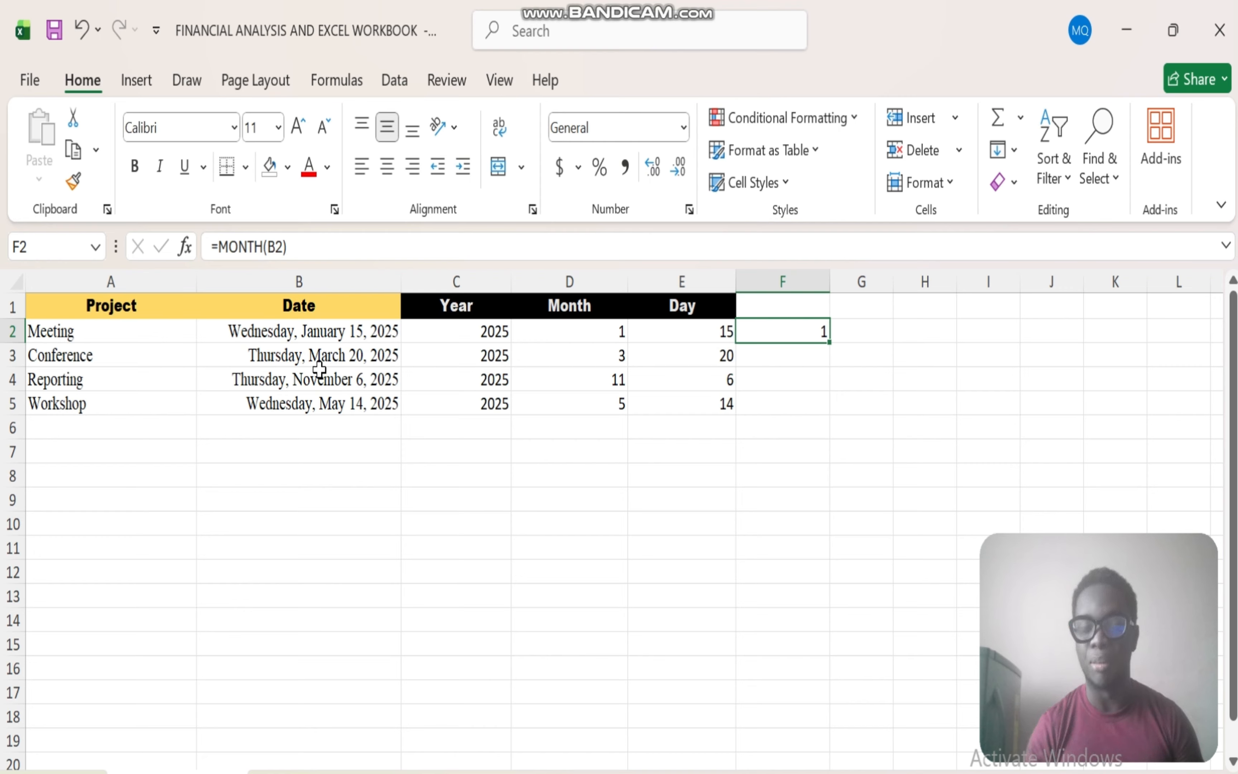
double_click(801, 336)
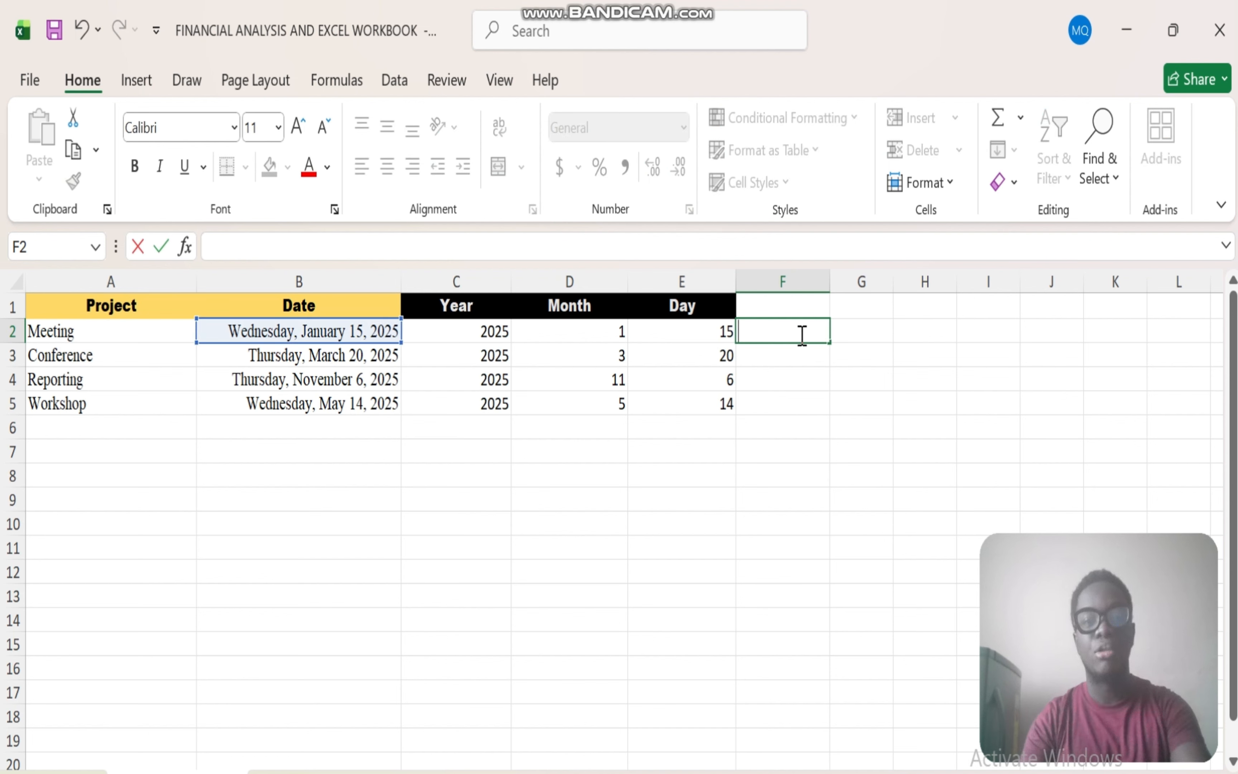
type("=")
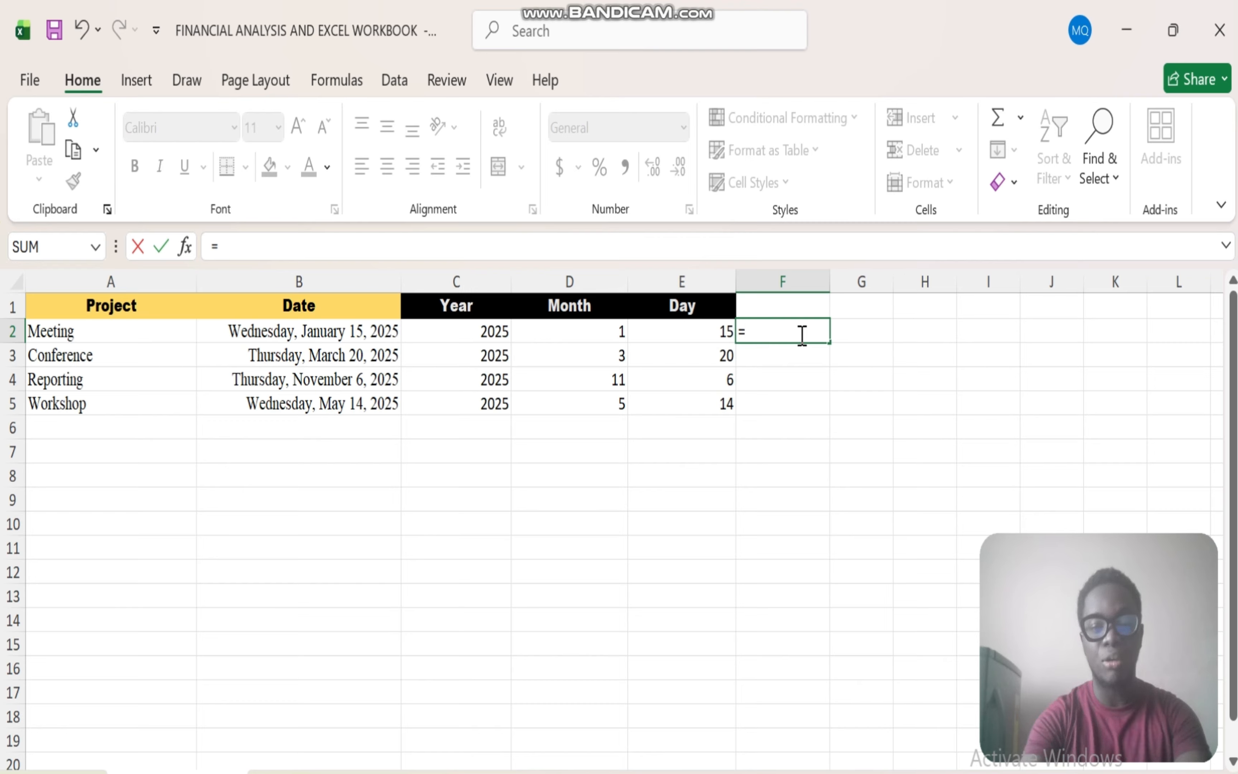
type("text")
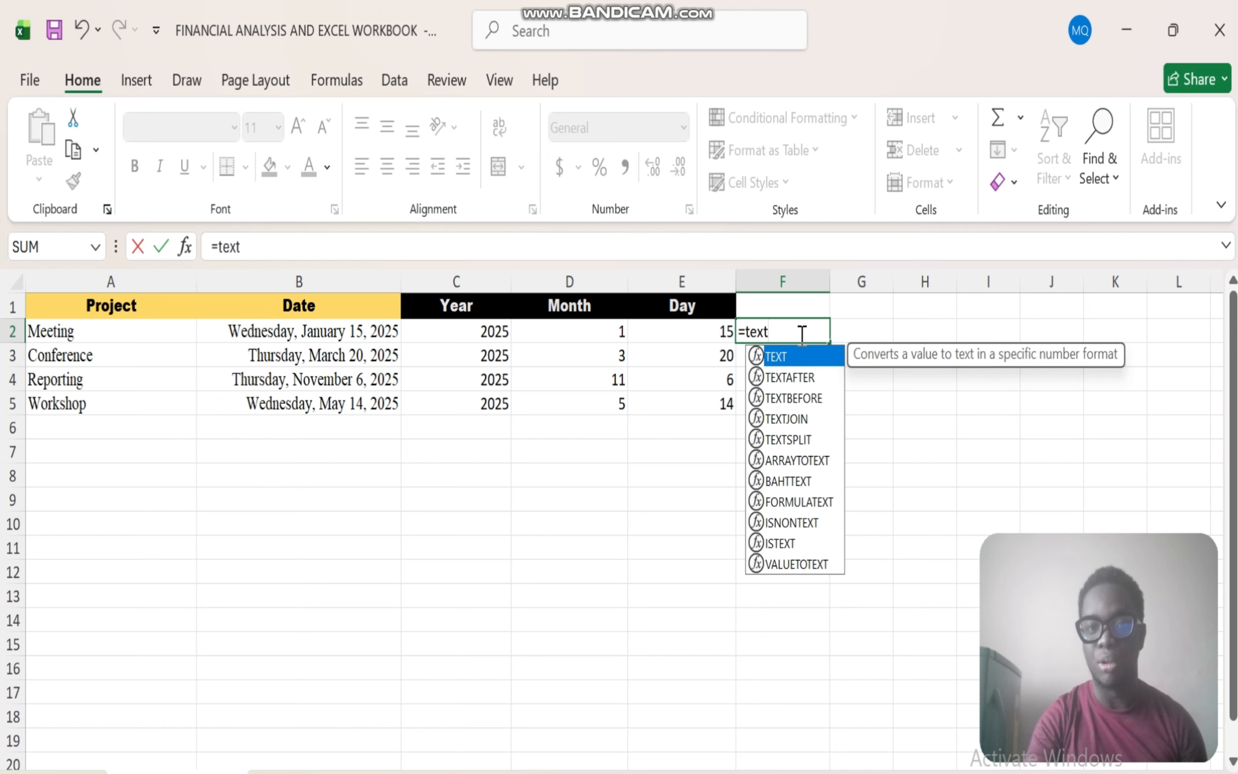
double_click(784, 357)
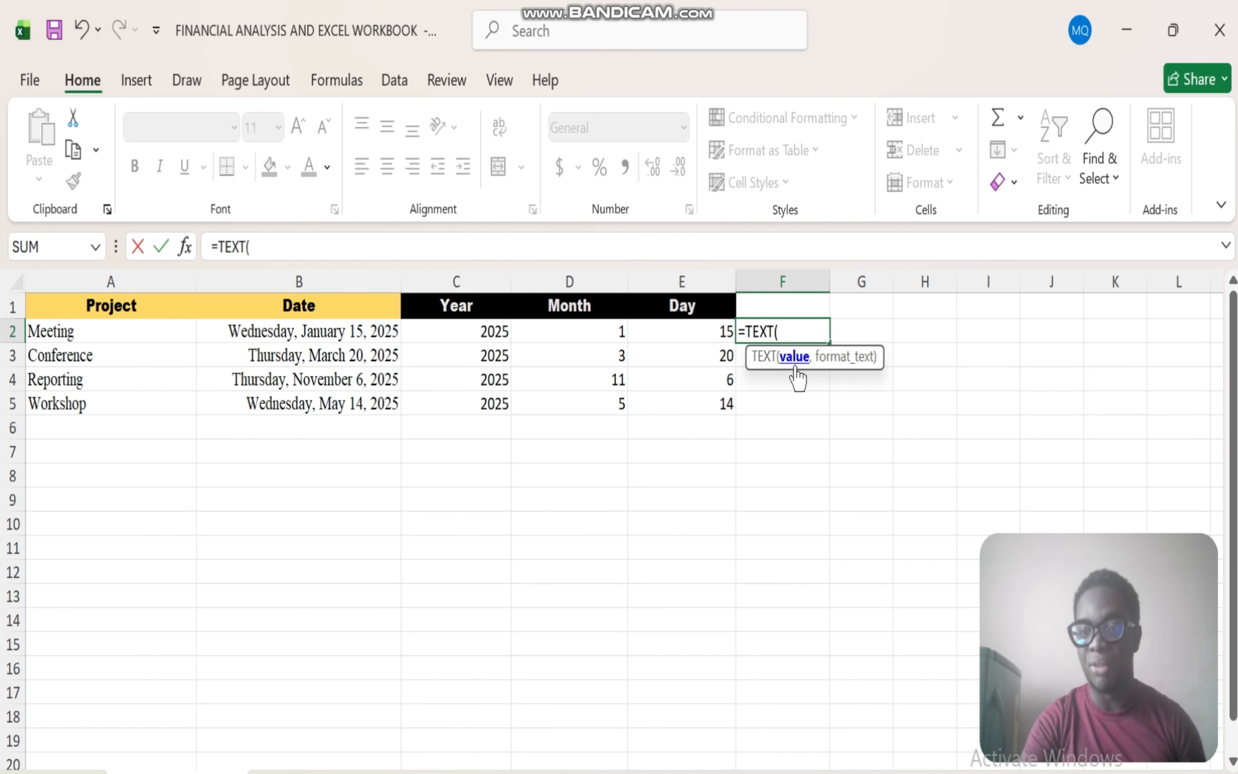
left_click(321, 333)
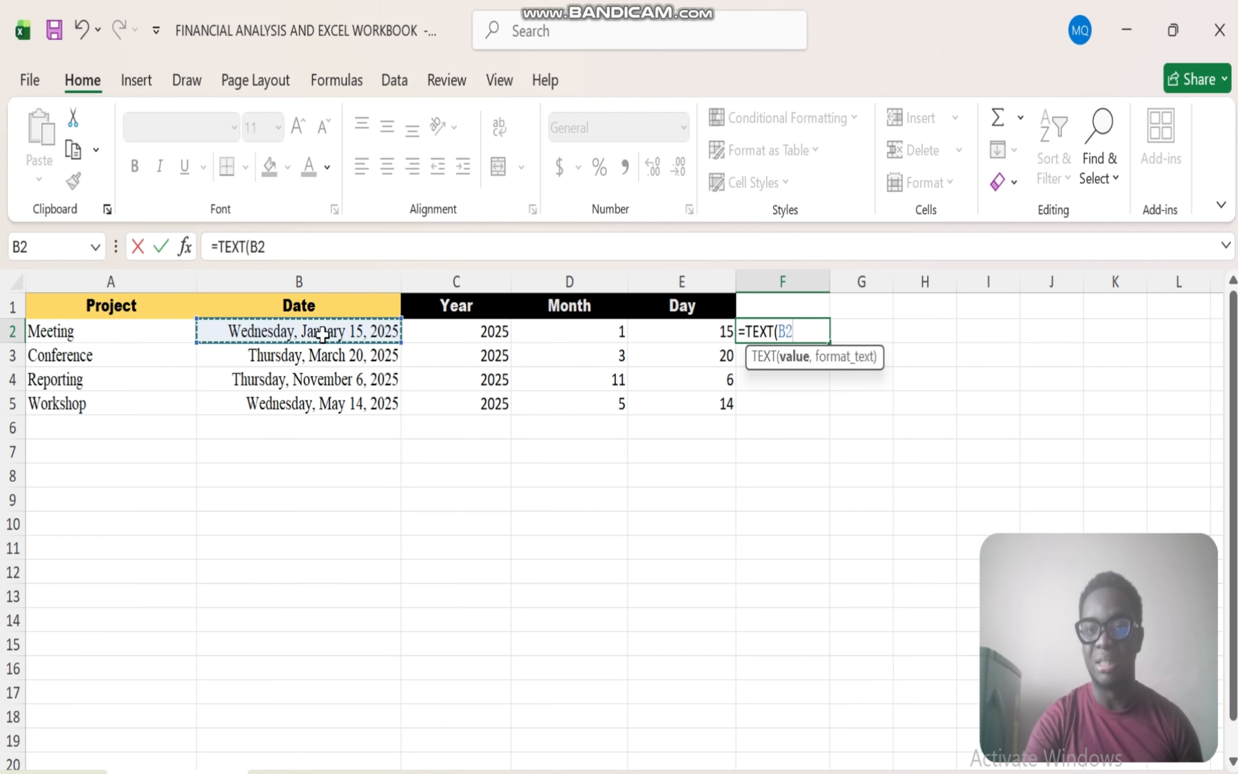
left_click_drag(323, 333, 320, 405)
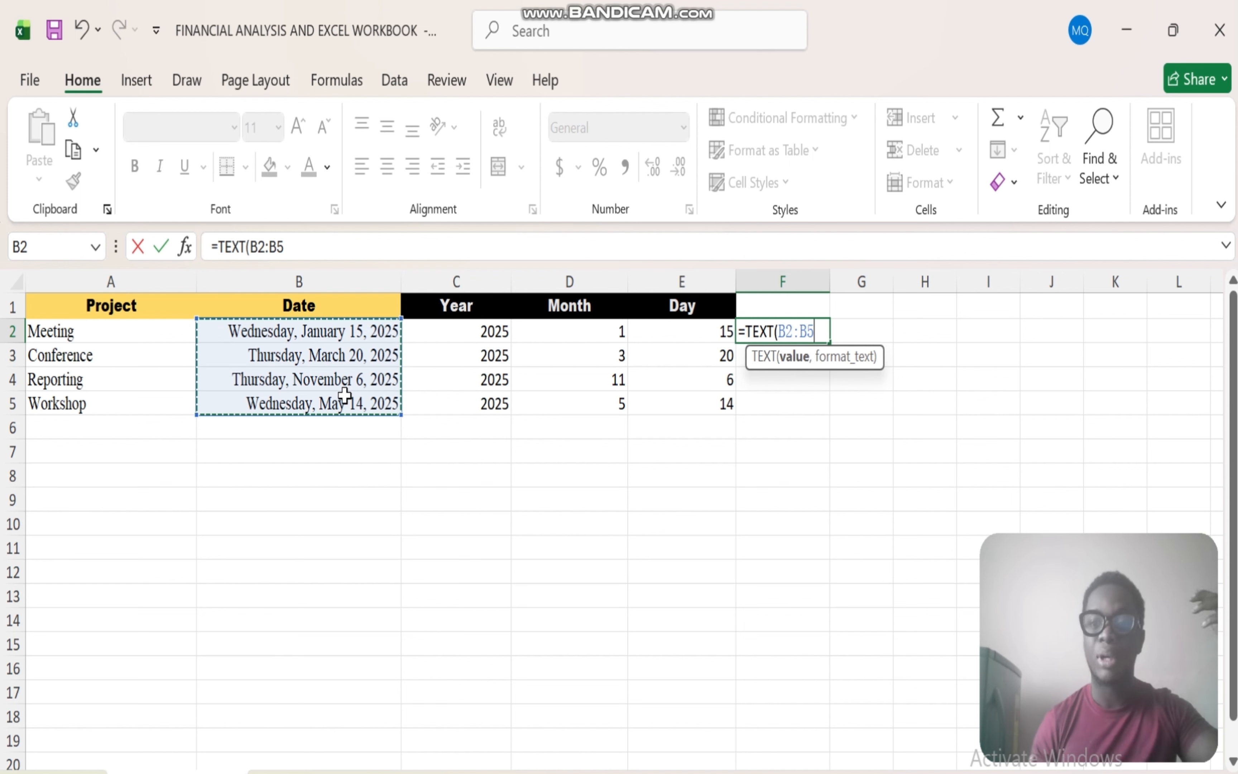
key("BackSpace")
key("BackSpace")
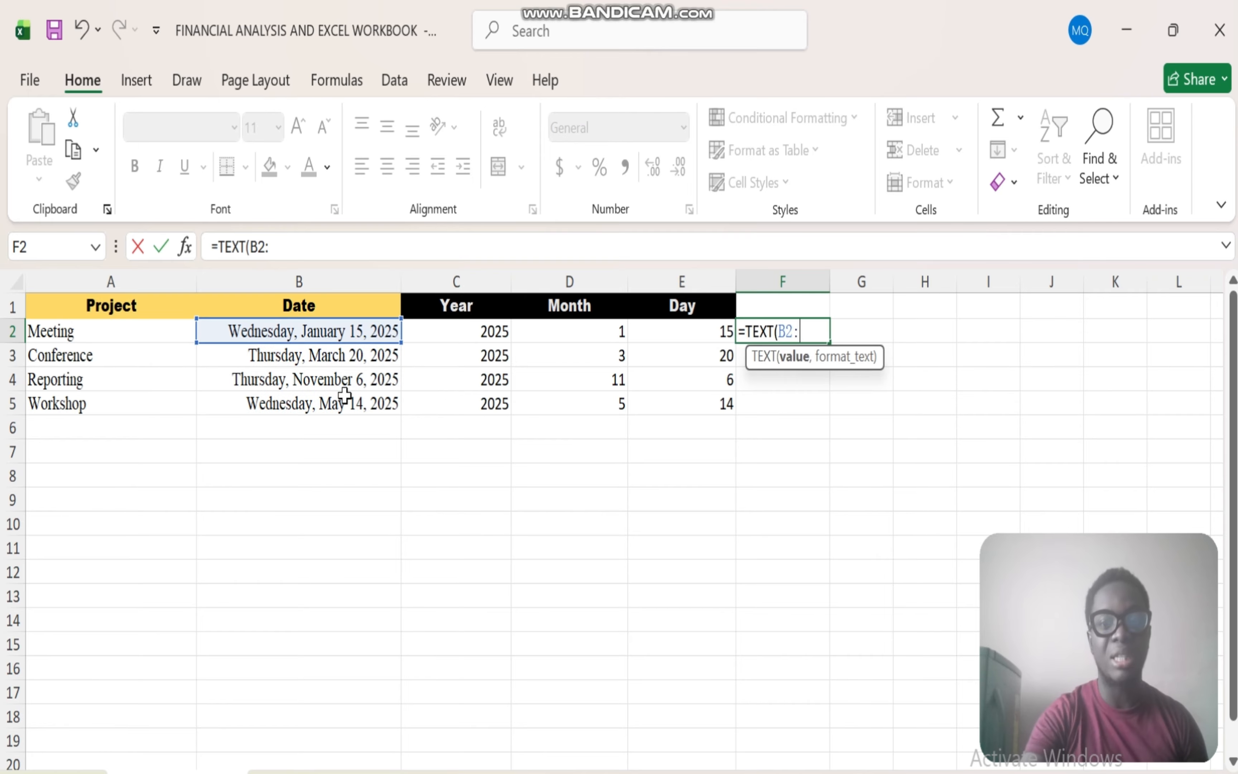
key("BackSpace")
key("BackSpace")
key("BackSpace")
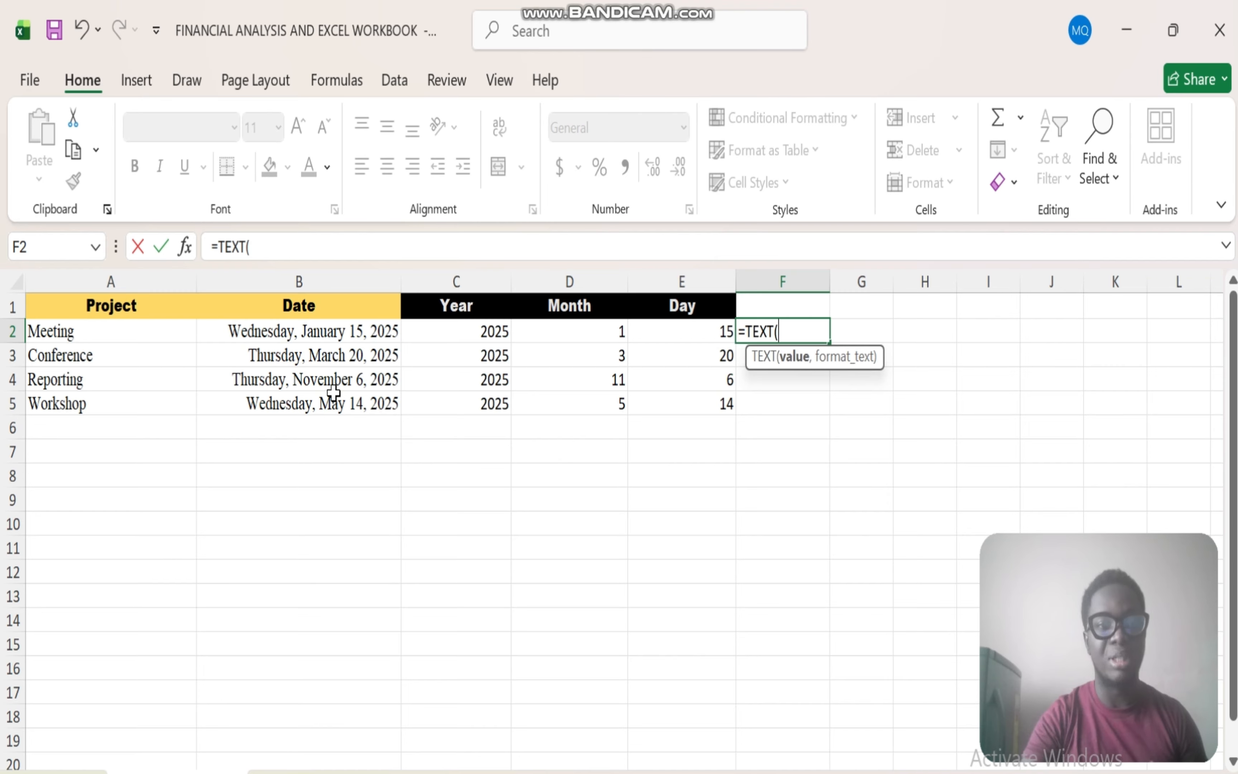
Give the TEXT function B2 as its value and Mmmm" as its format text, and try to commit the formula.
left_click(307, 337)
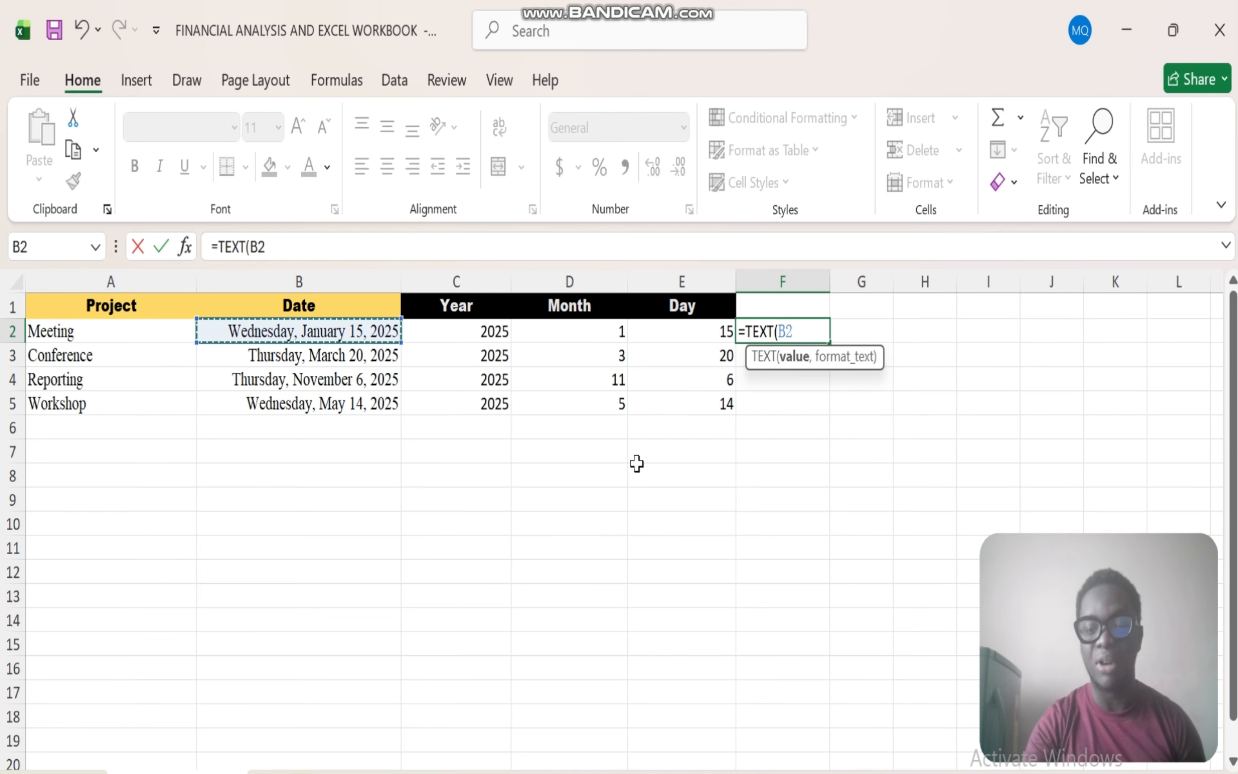
type(",")
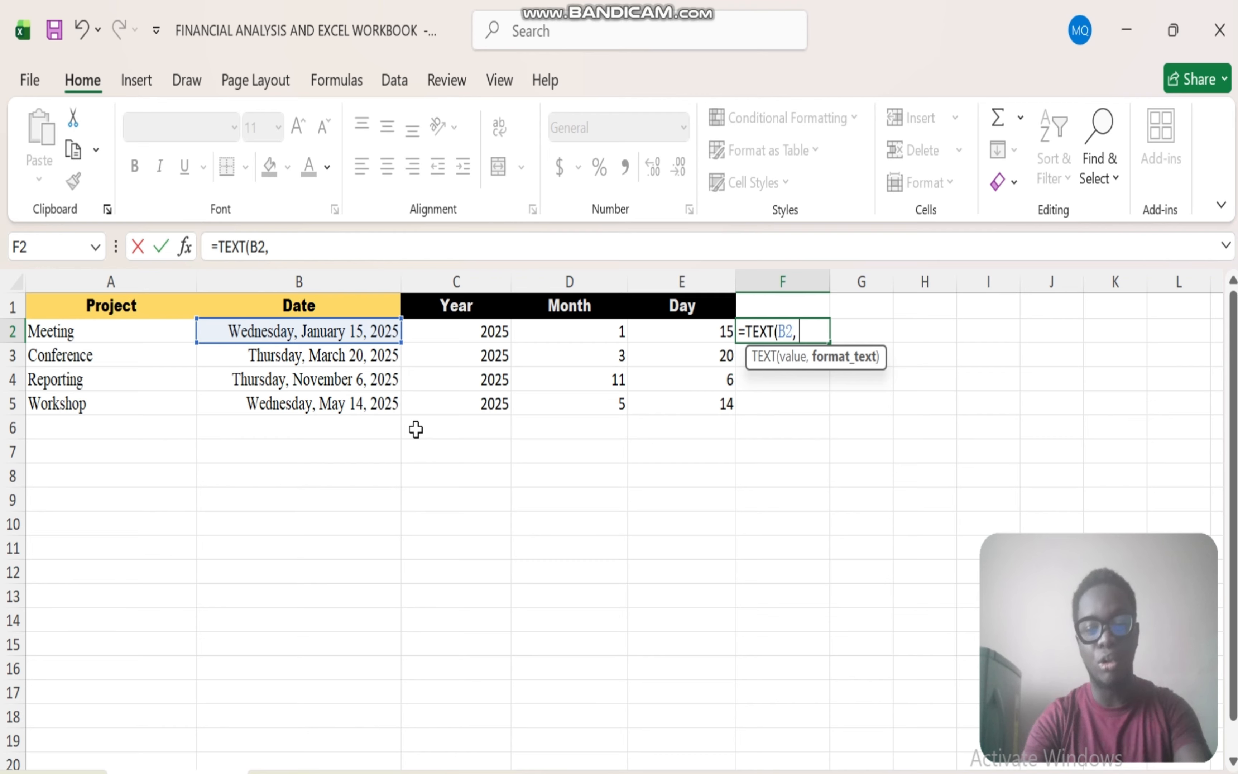
type(" M")
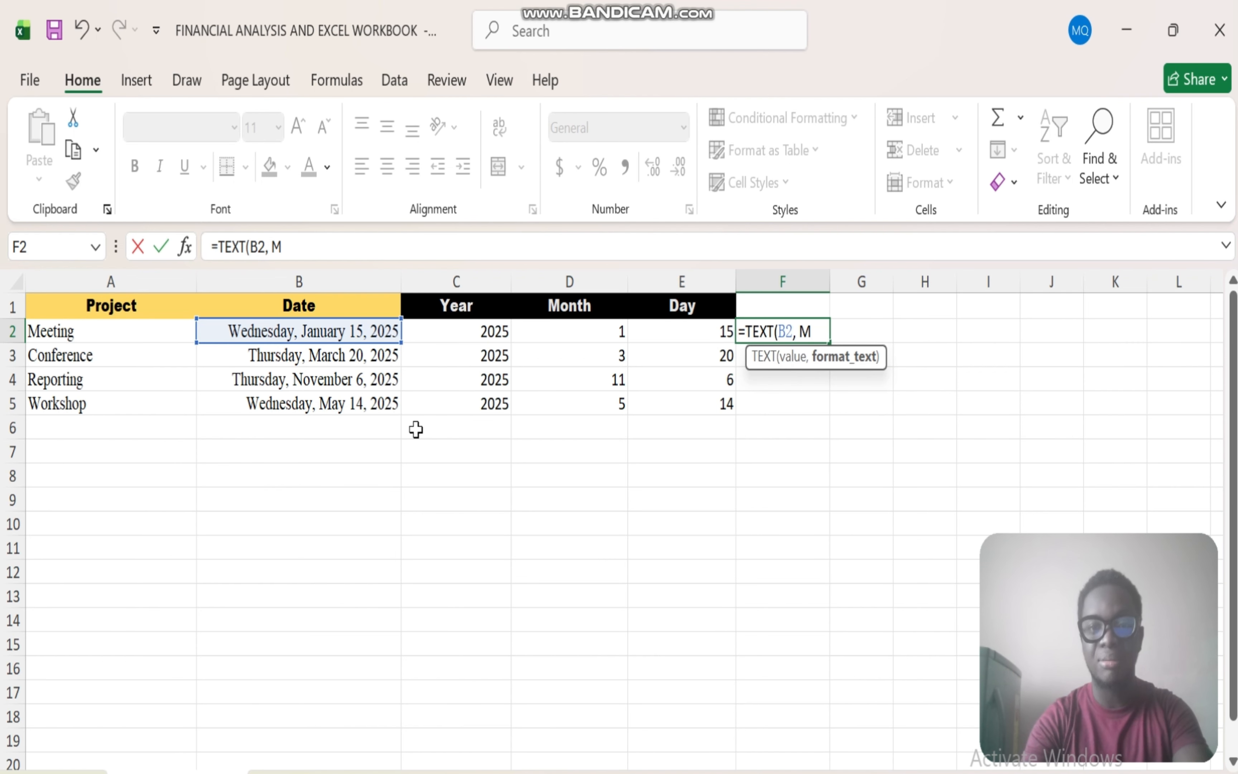
type("mmm")
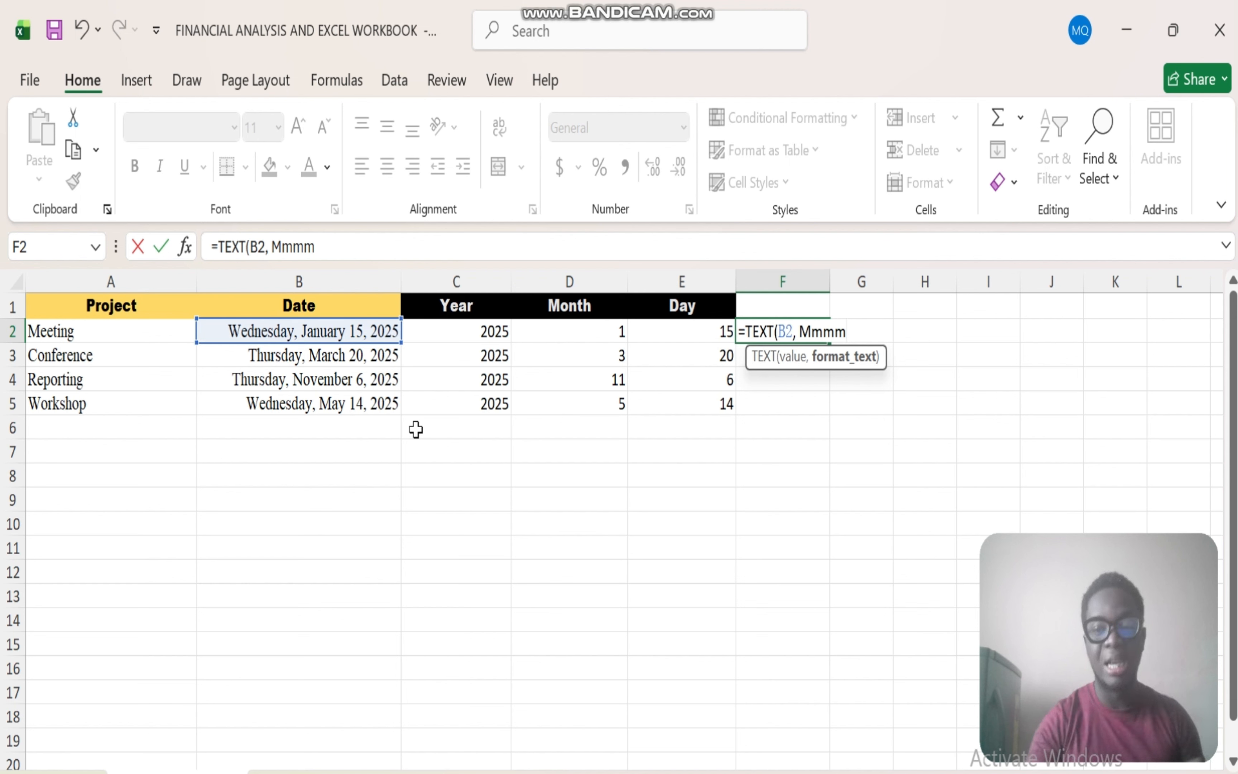
key("BackSpace")
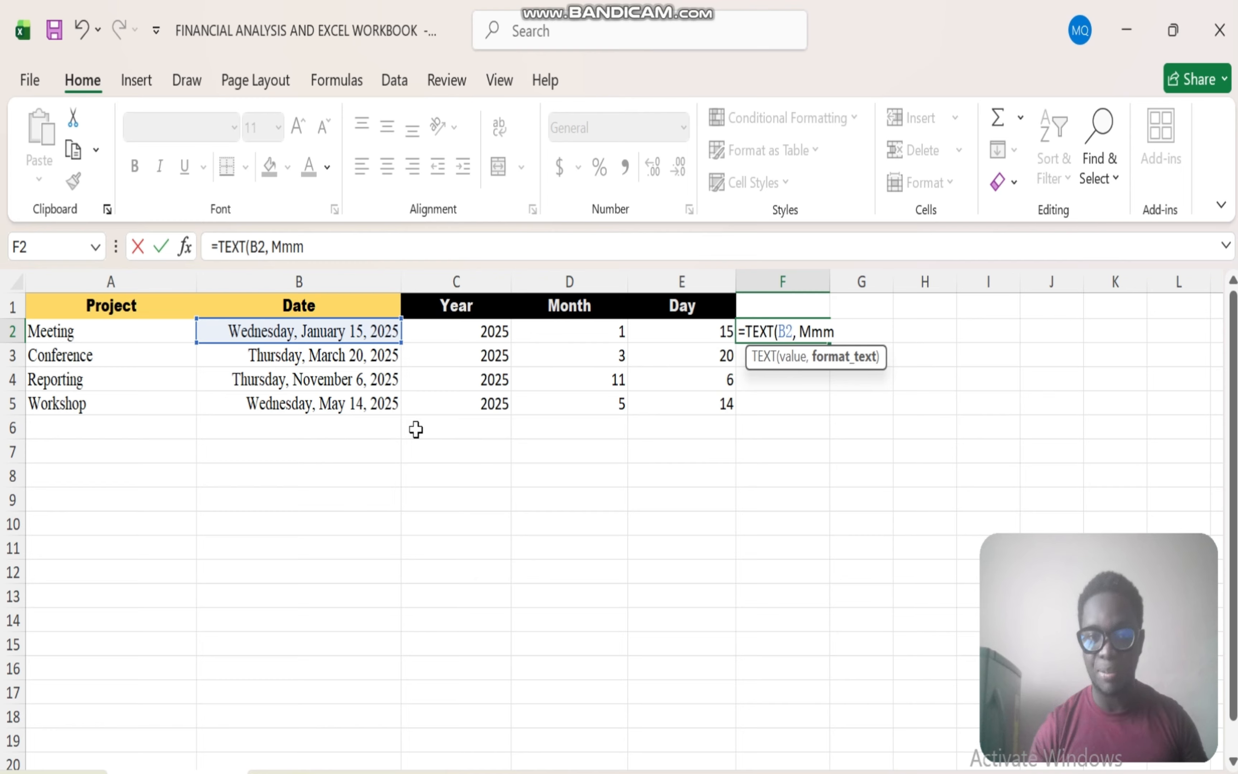
type("n")
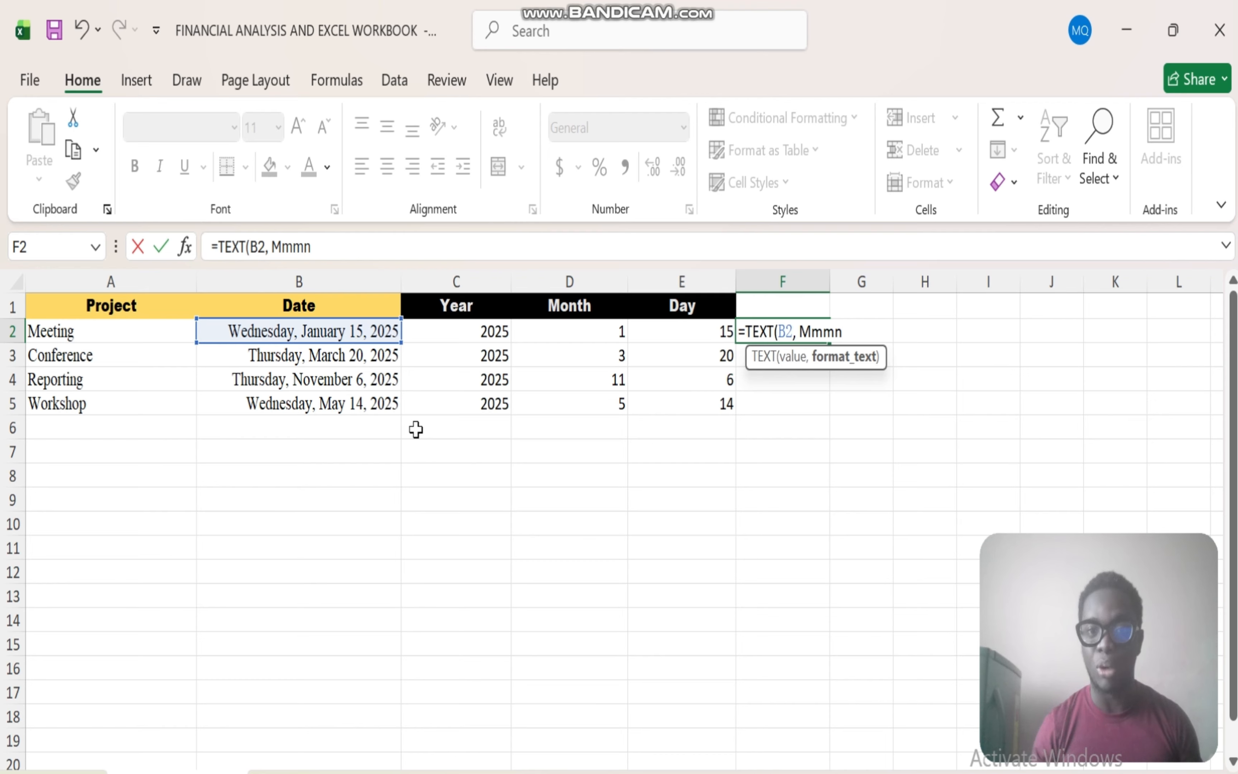
key("BackSpace")
type("m")
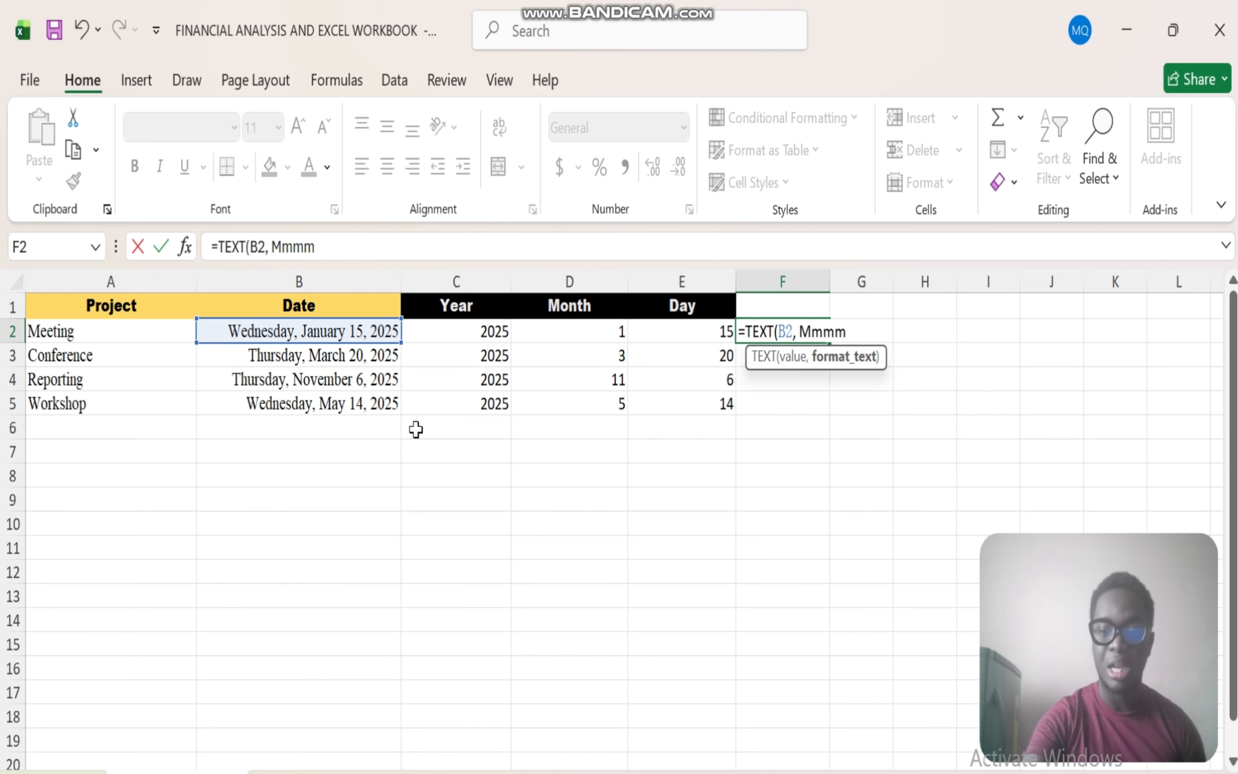
type("\"")
key("Return")
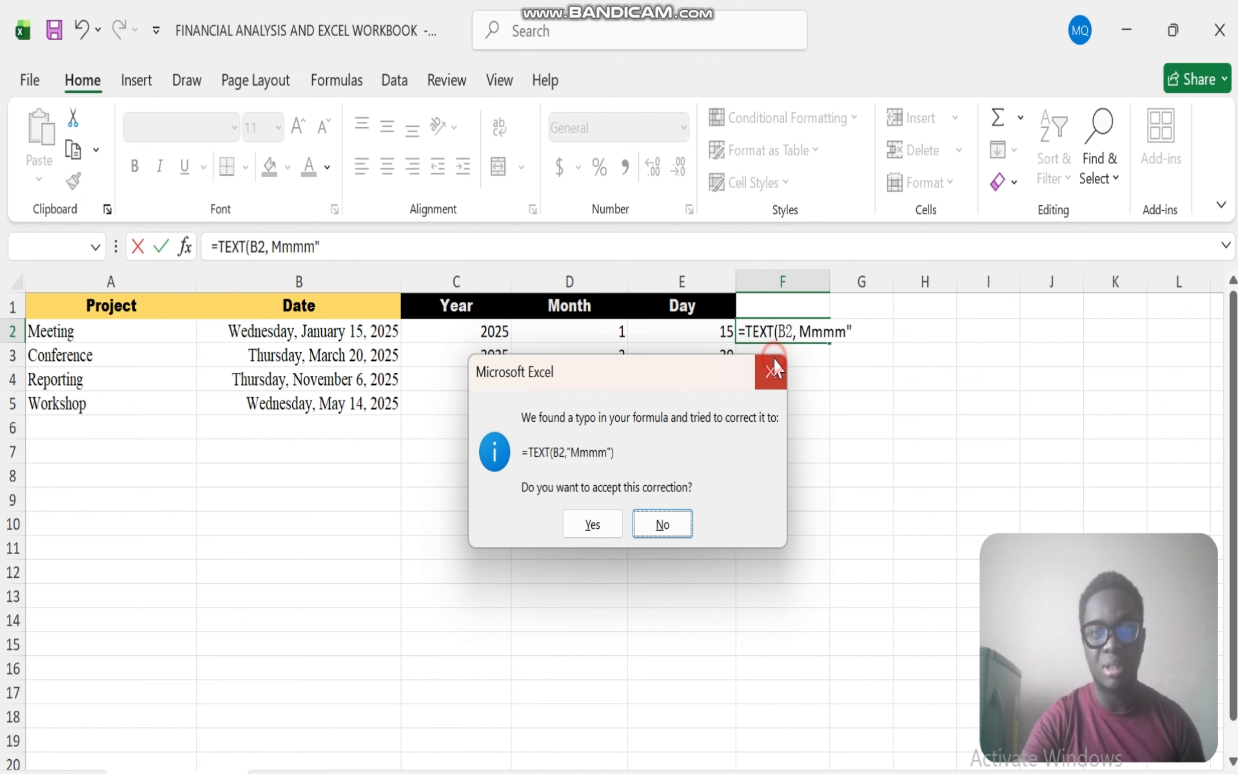
Decline the suggested correction and complete the F2 formula as =TEXT(B2, "Mmmm").
left_click(772, 369)
left_click(836, 328)
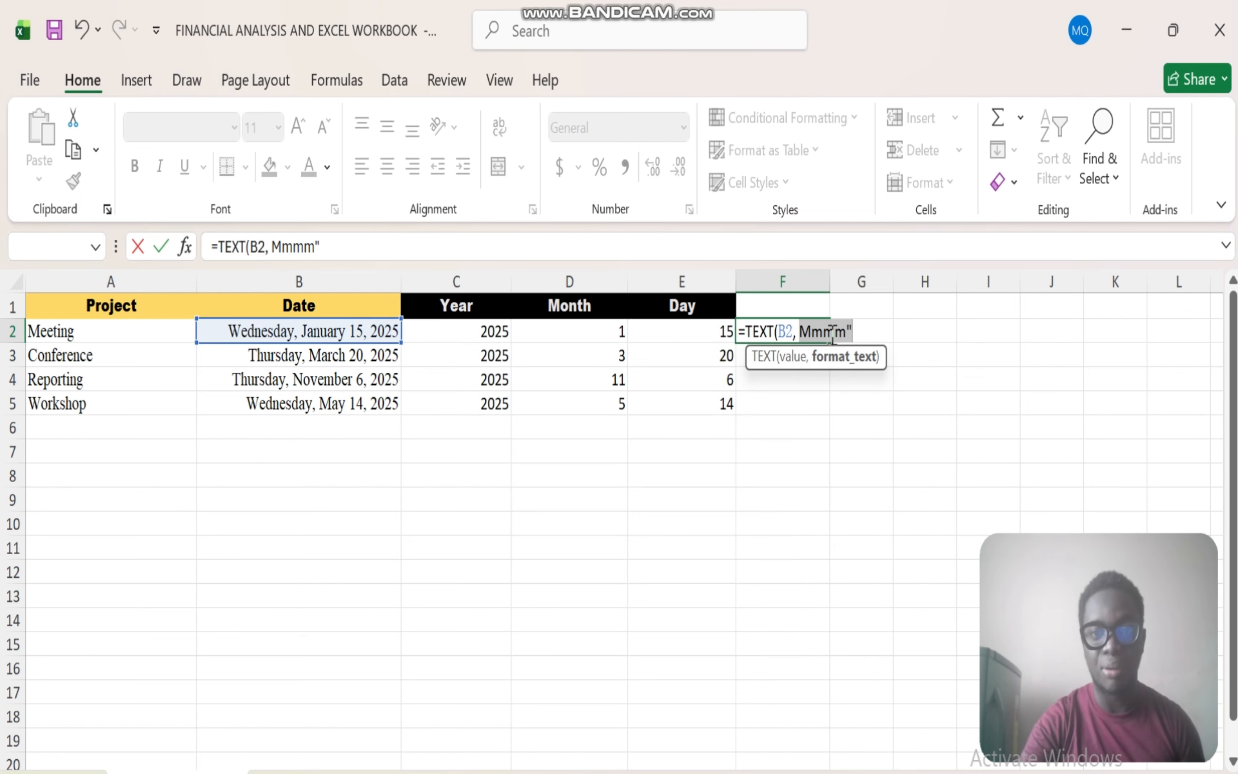
left_click(803, 332)
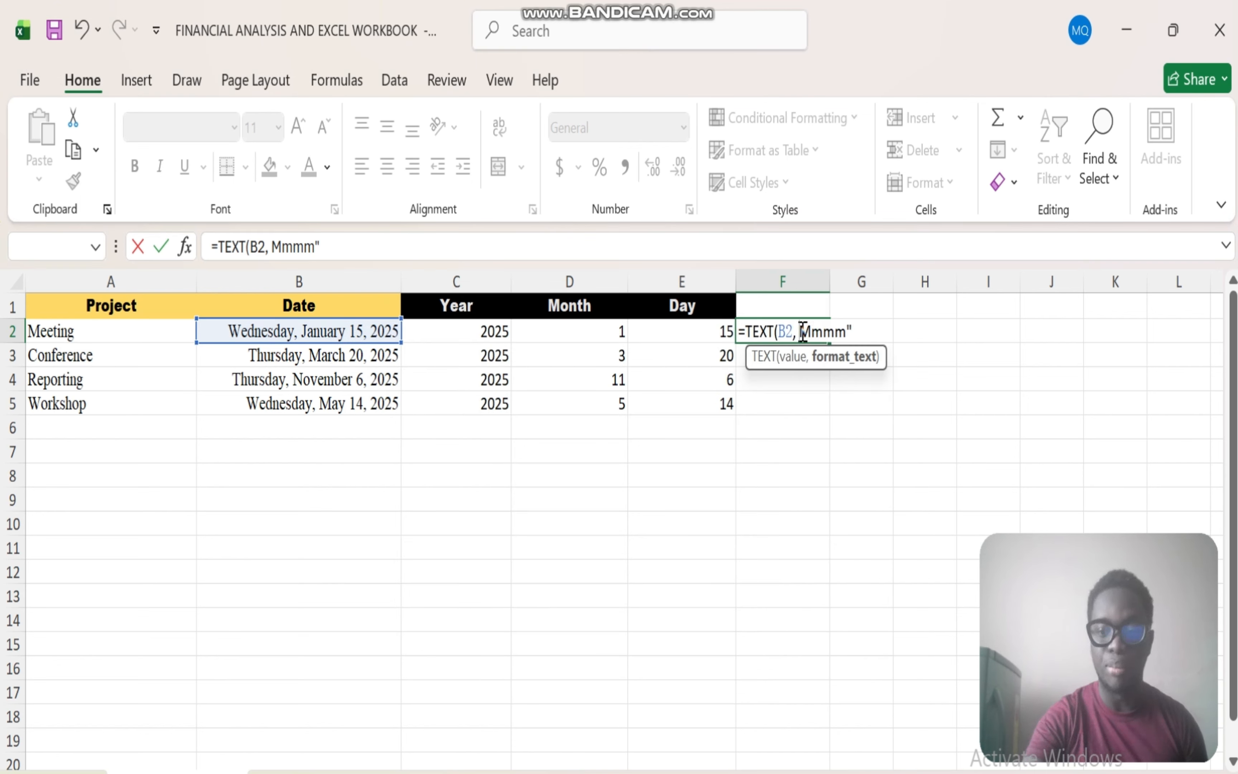
type("\"")
left_click(864, 330)
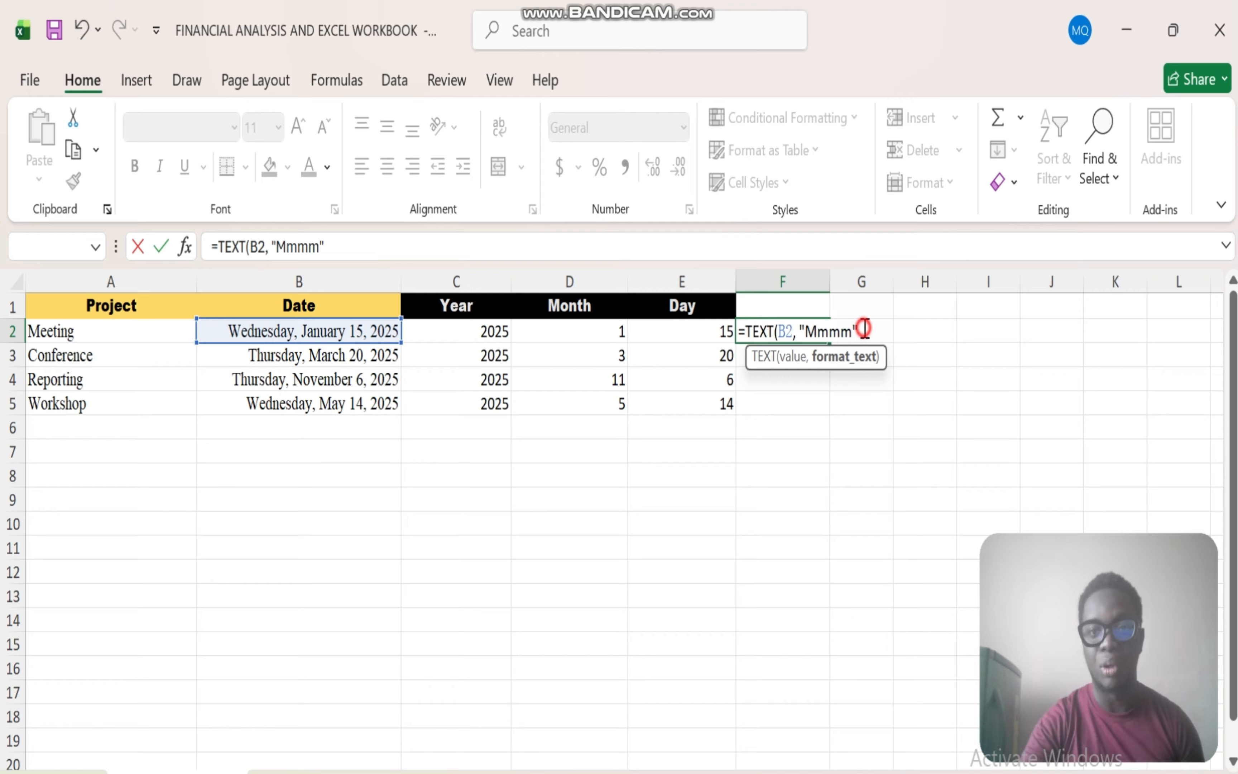
type(")")
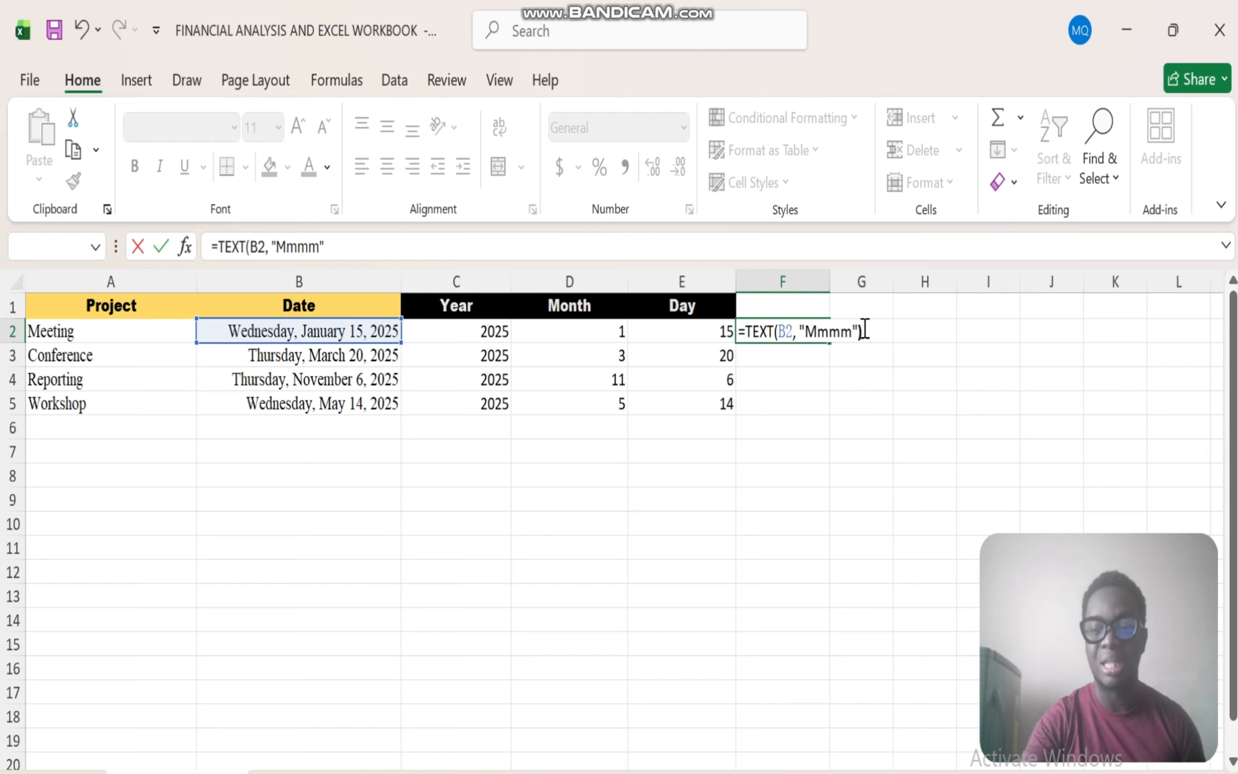
key("Return")
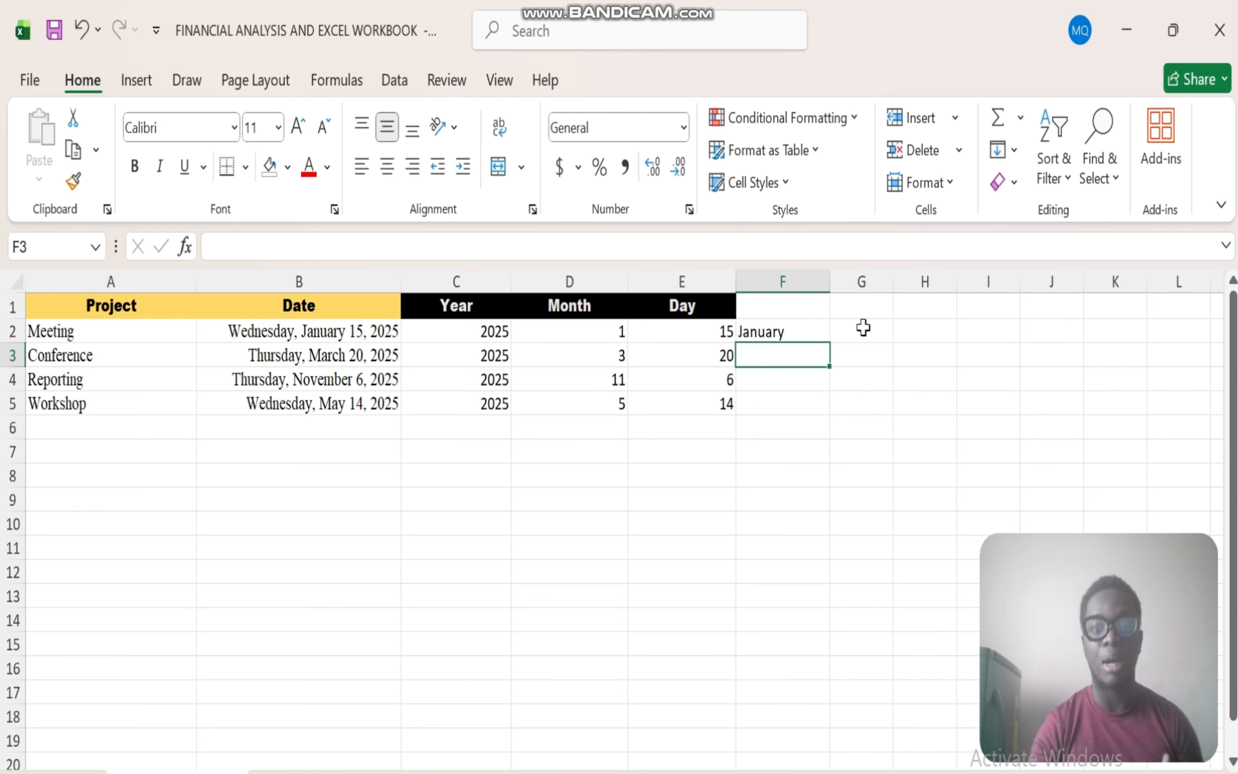
Fill the month-name formula from F2 down to F5 and open F2's formula for inspection.
left_click(796, 331)
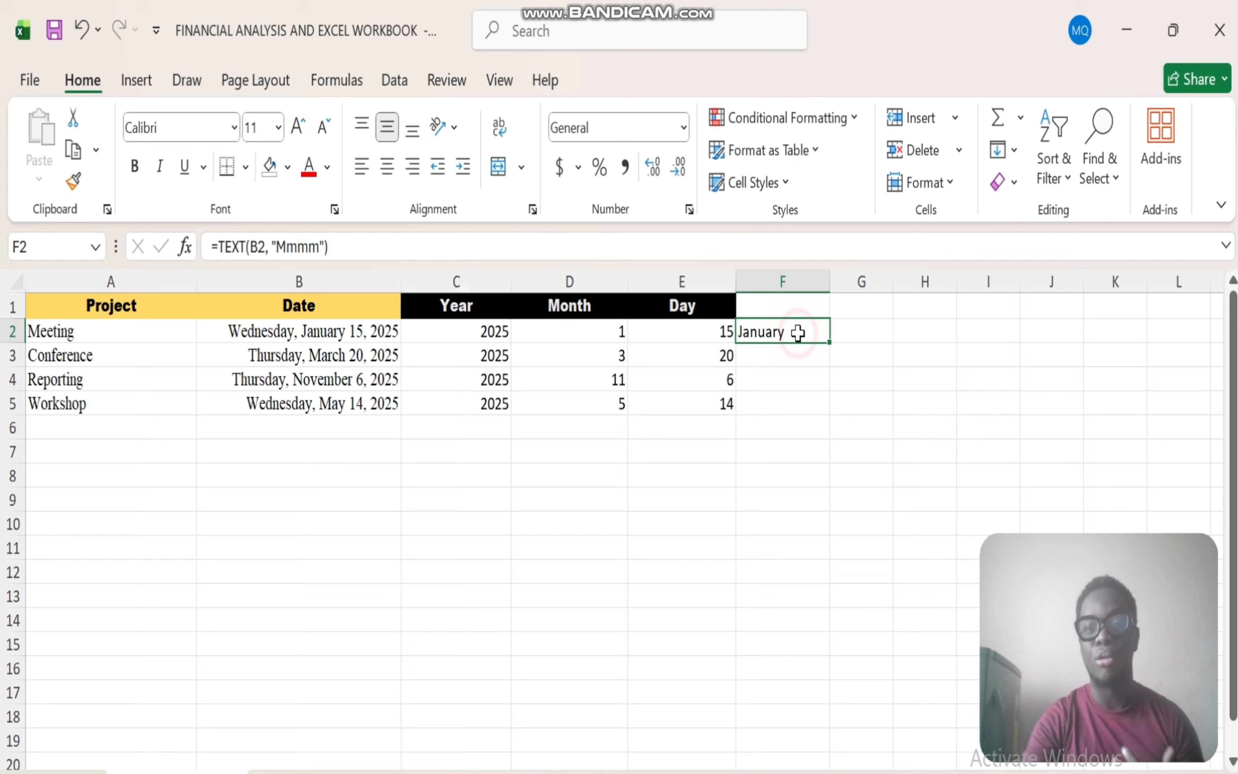
double_click(828, 341)
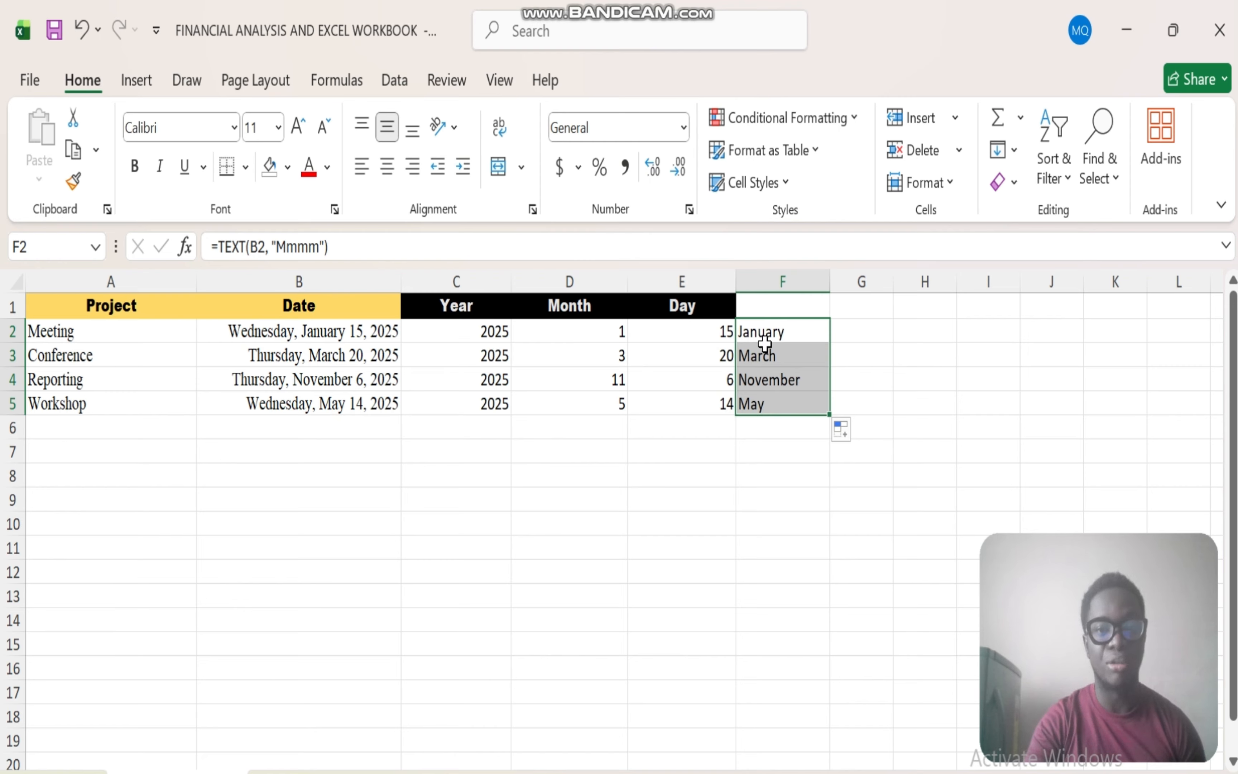
left_click(793, 337)
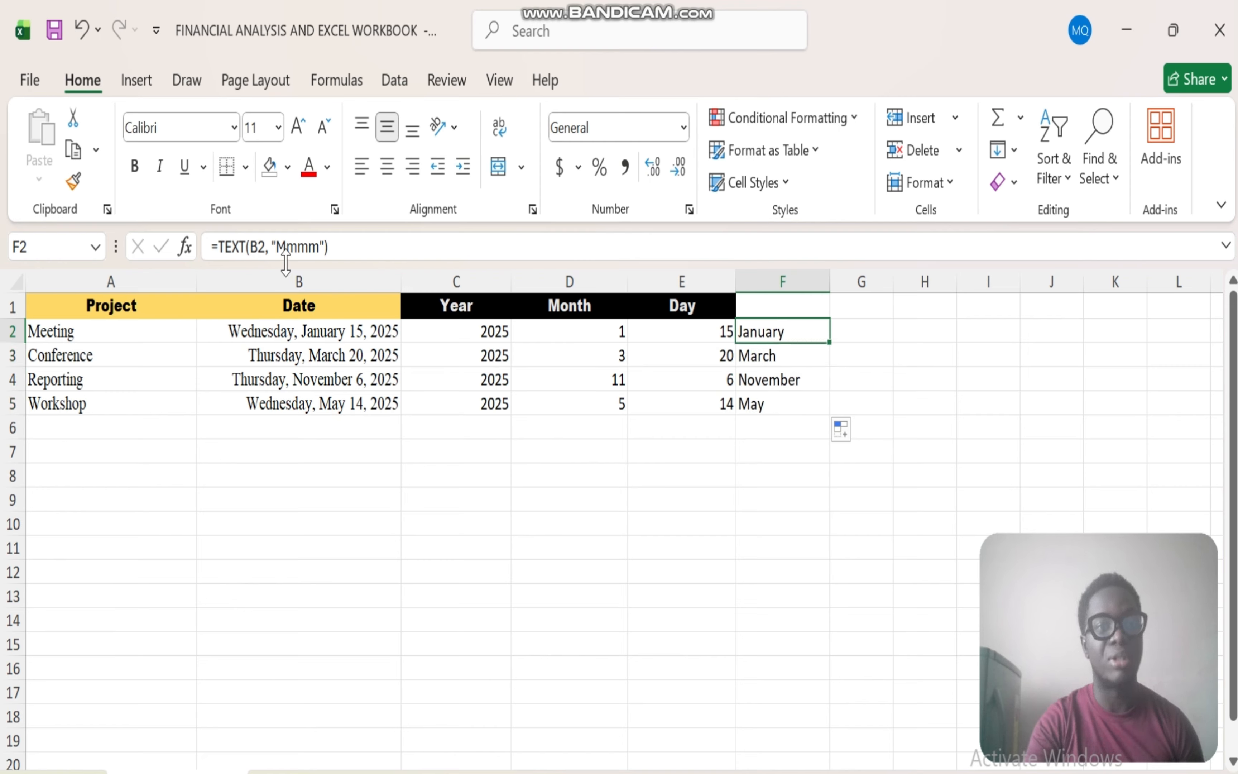
left_click(264, 251)
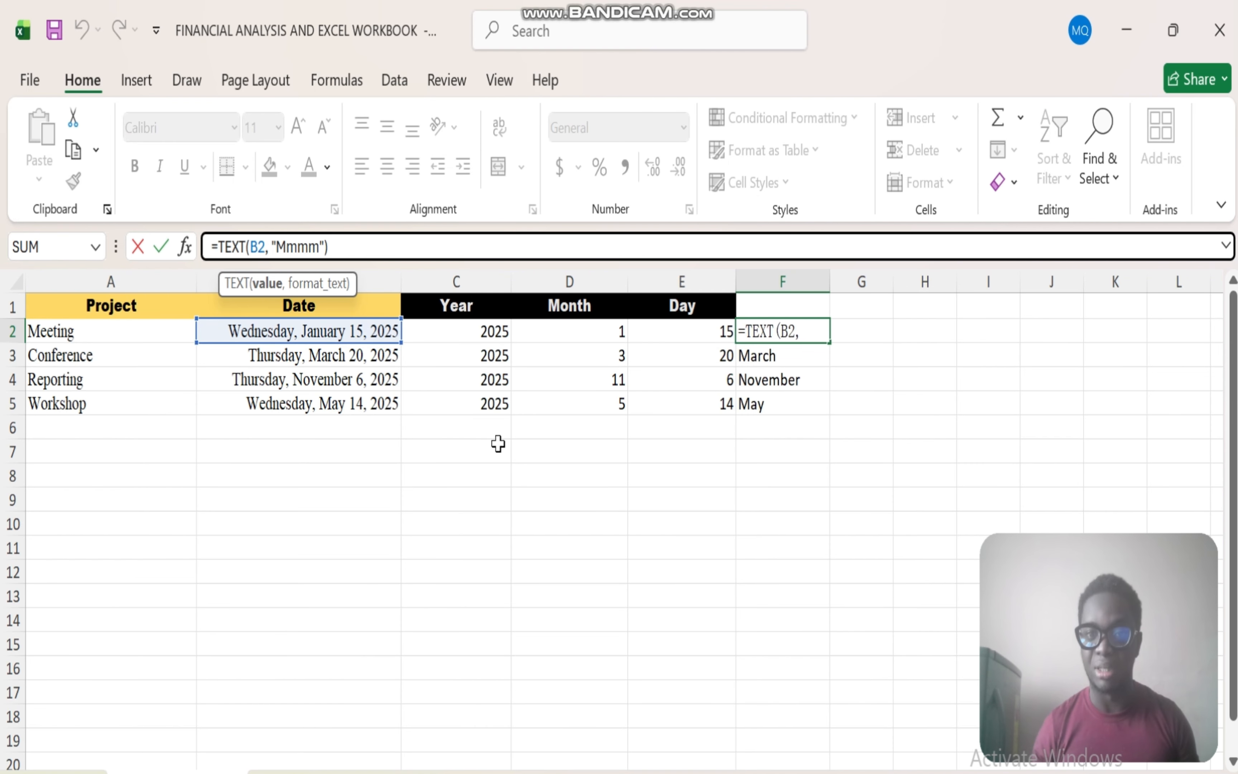
Leave F2's formula unchanged and format the dates in B2:B5 as Short Date.
left_click(859, 337)
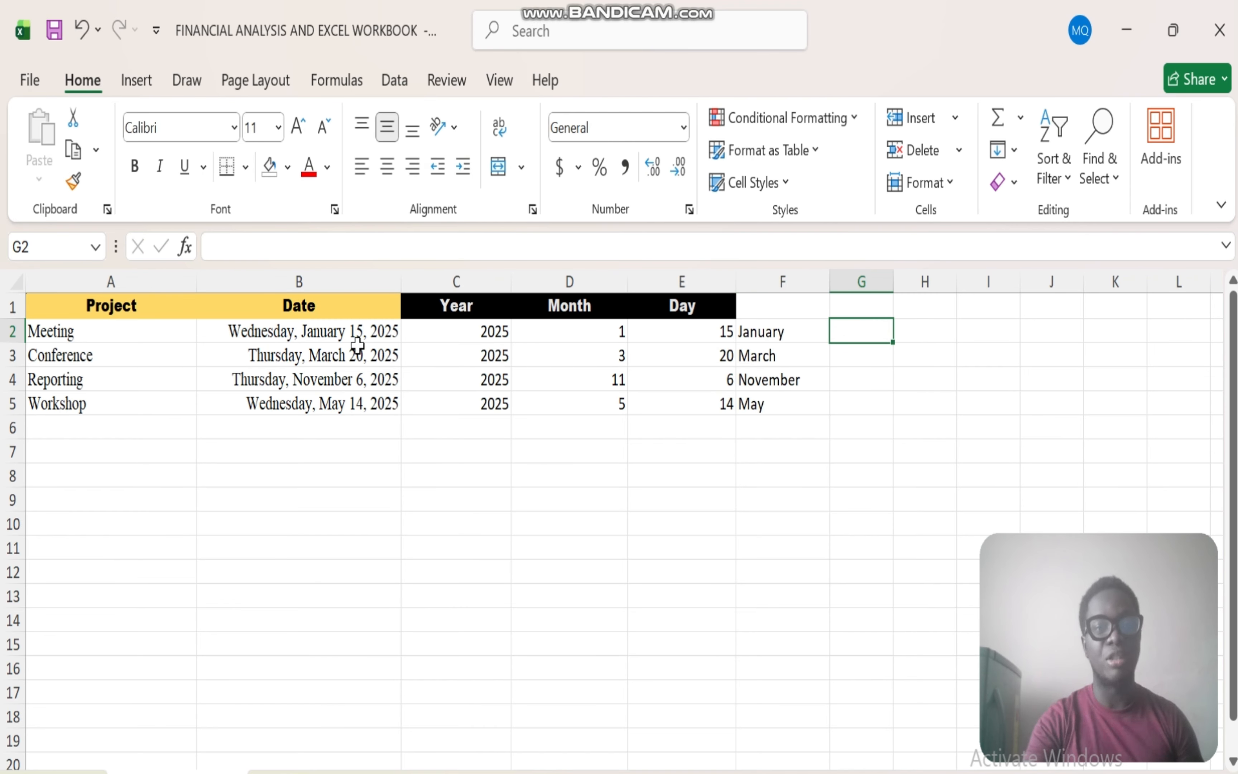
left_click_drag(332, 330, 334, 404)
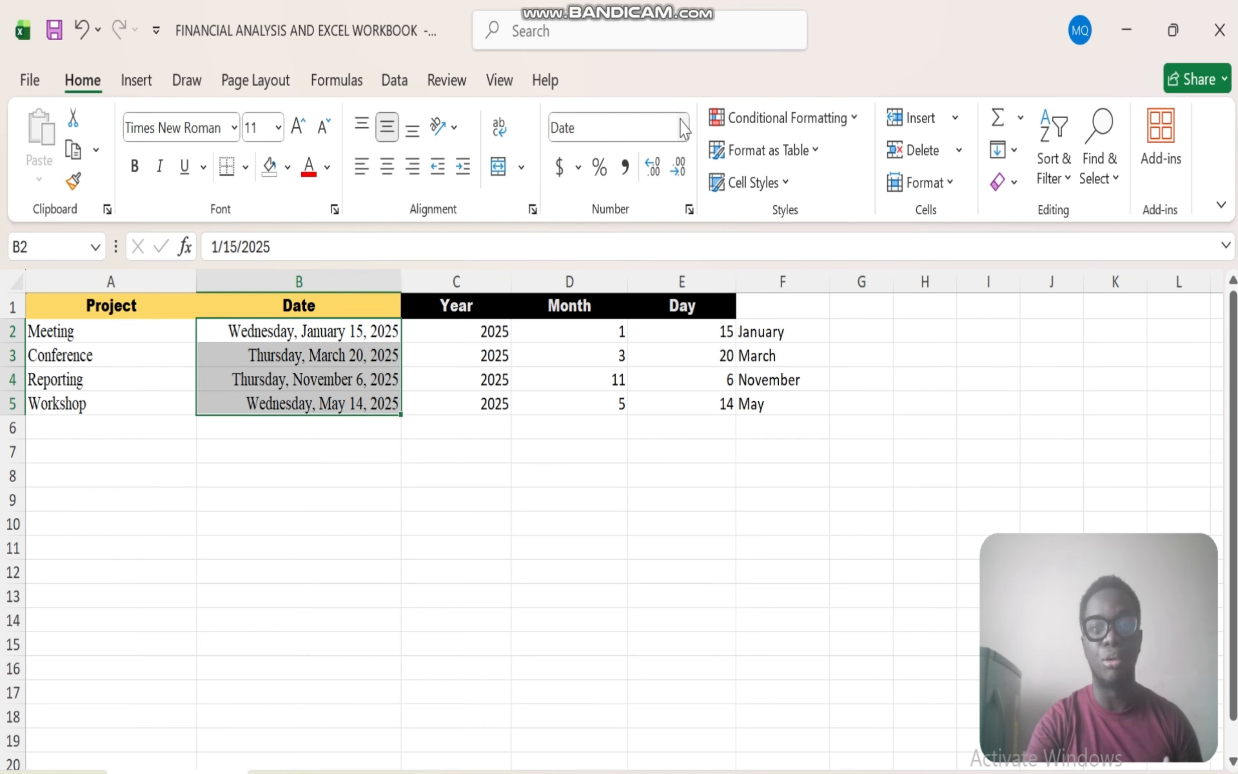
left_click(683, 127)
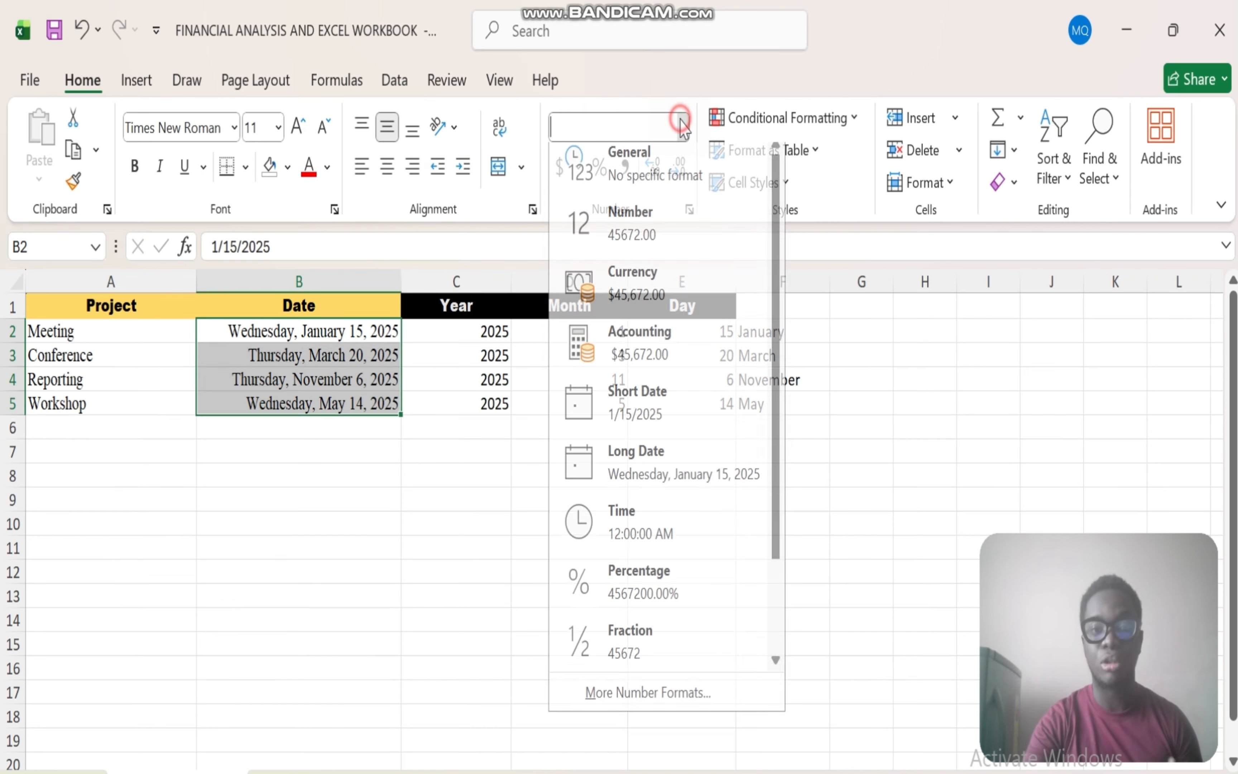
left_click(645, 423)
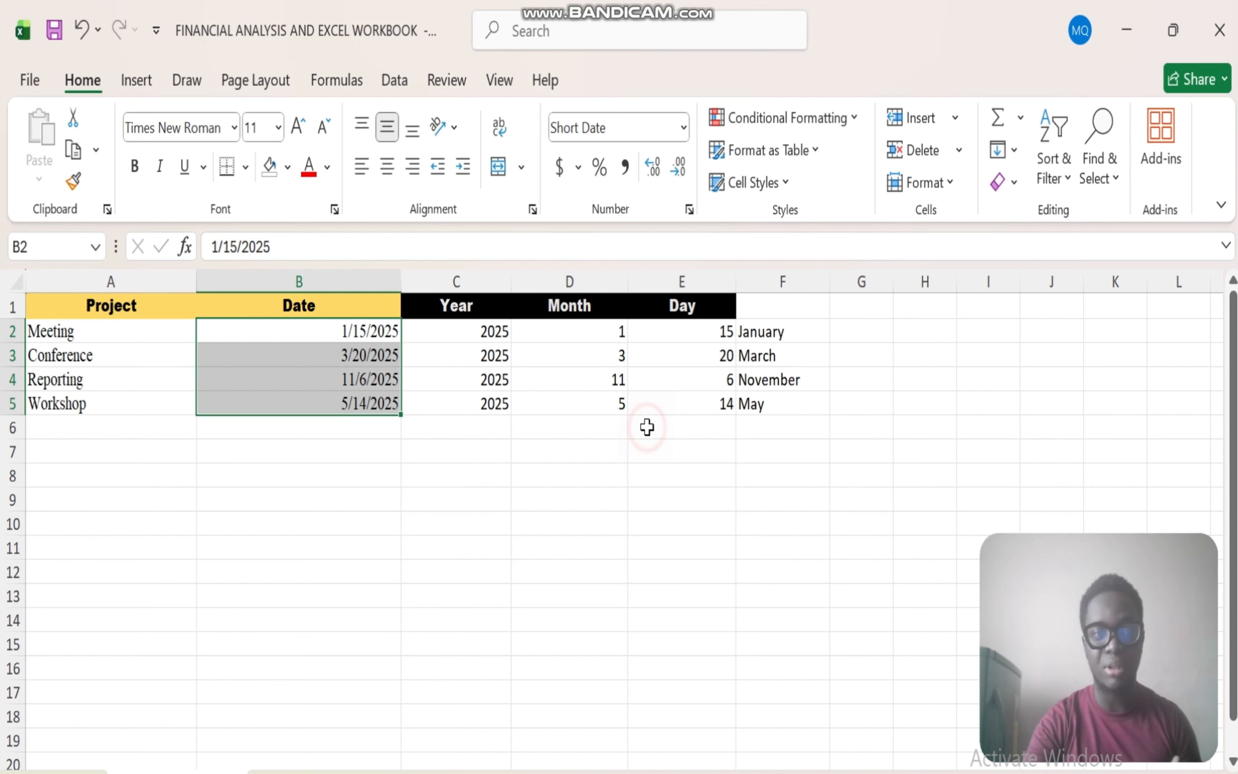
Clear the month-name formulas from F2:F5.
left_click(799, 353)
left_click(791, 333)
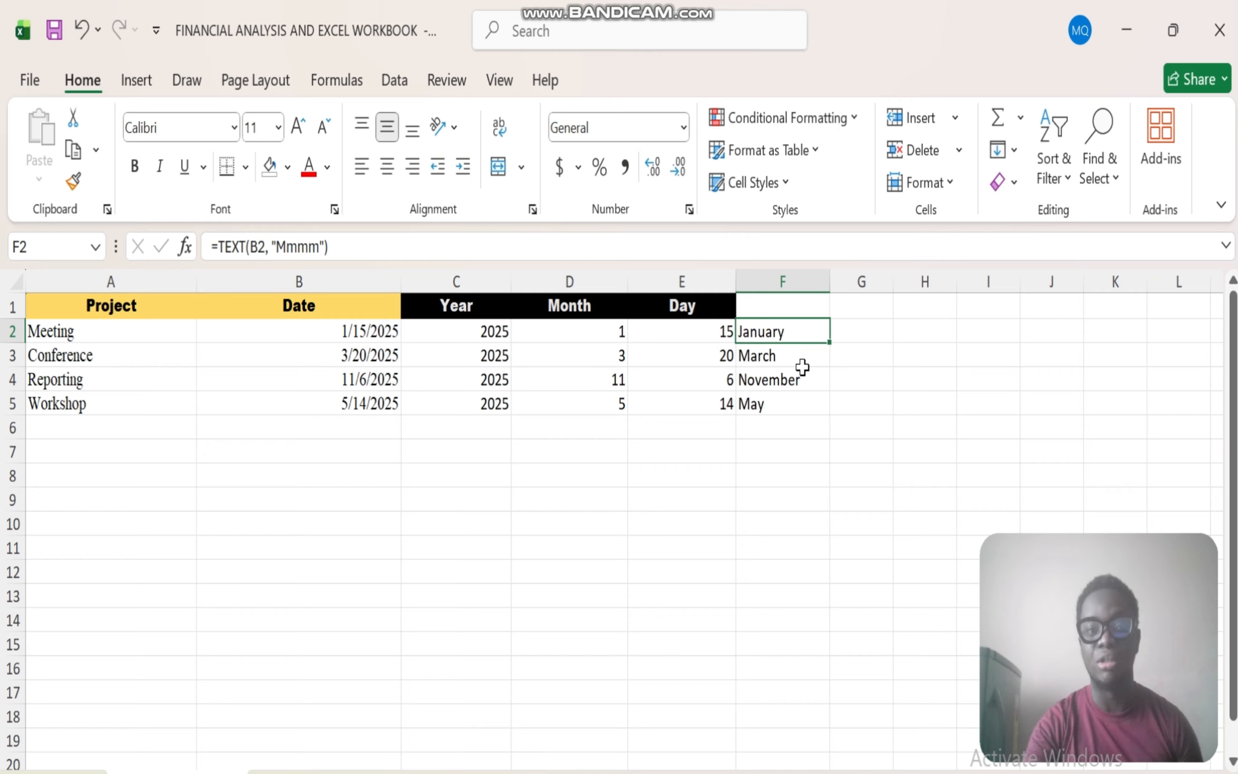
left_click_drag(791, 337, 788, 406)
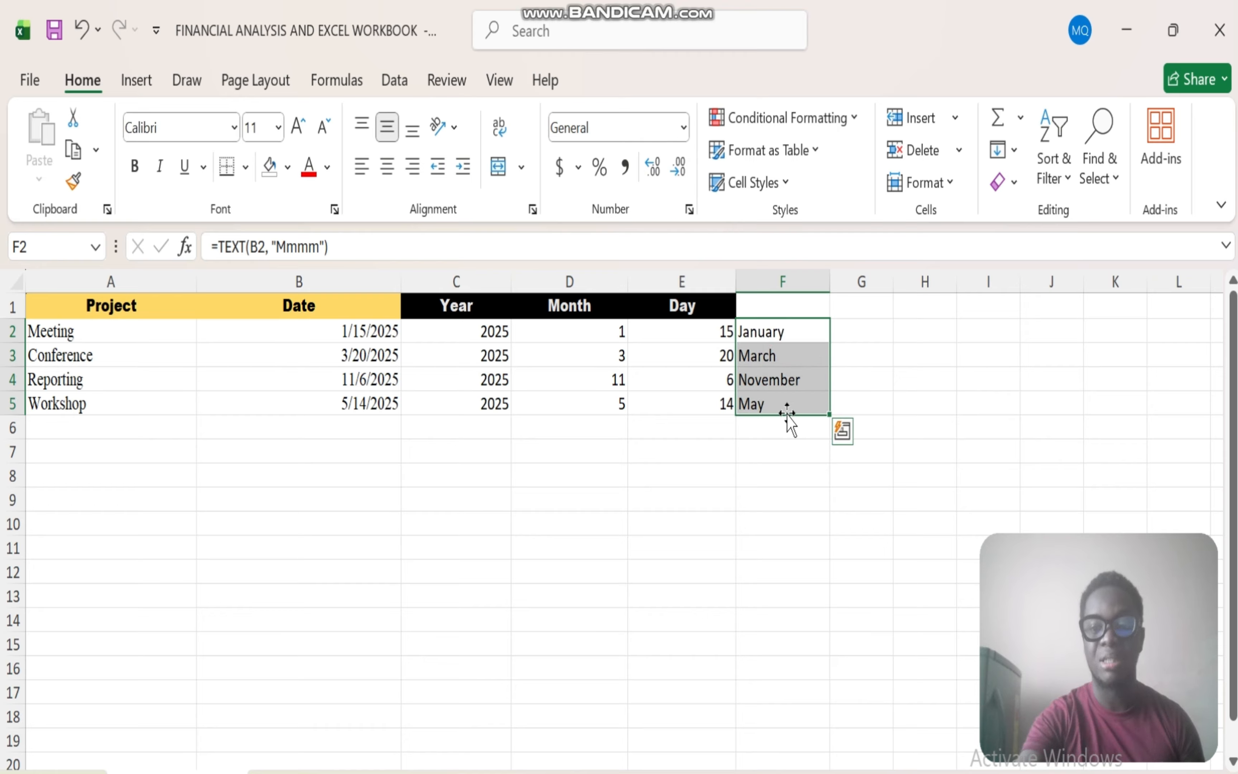
key("Delete")
Enter =TEXT(B2,"Mmmm") in F2 and fill it down to F5.
left_click(754, 332)
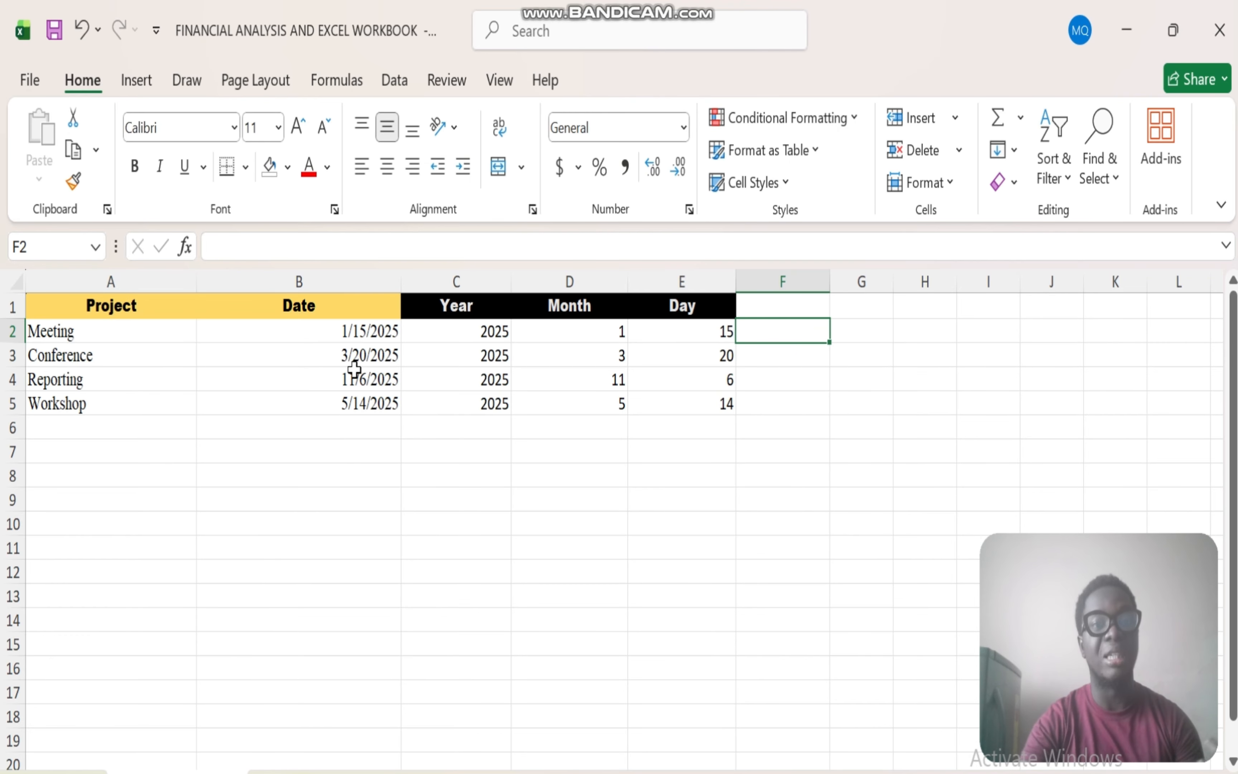
type("=text")
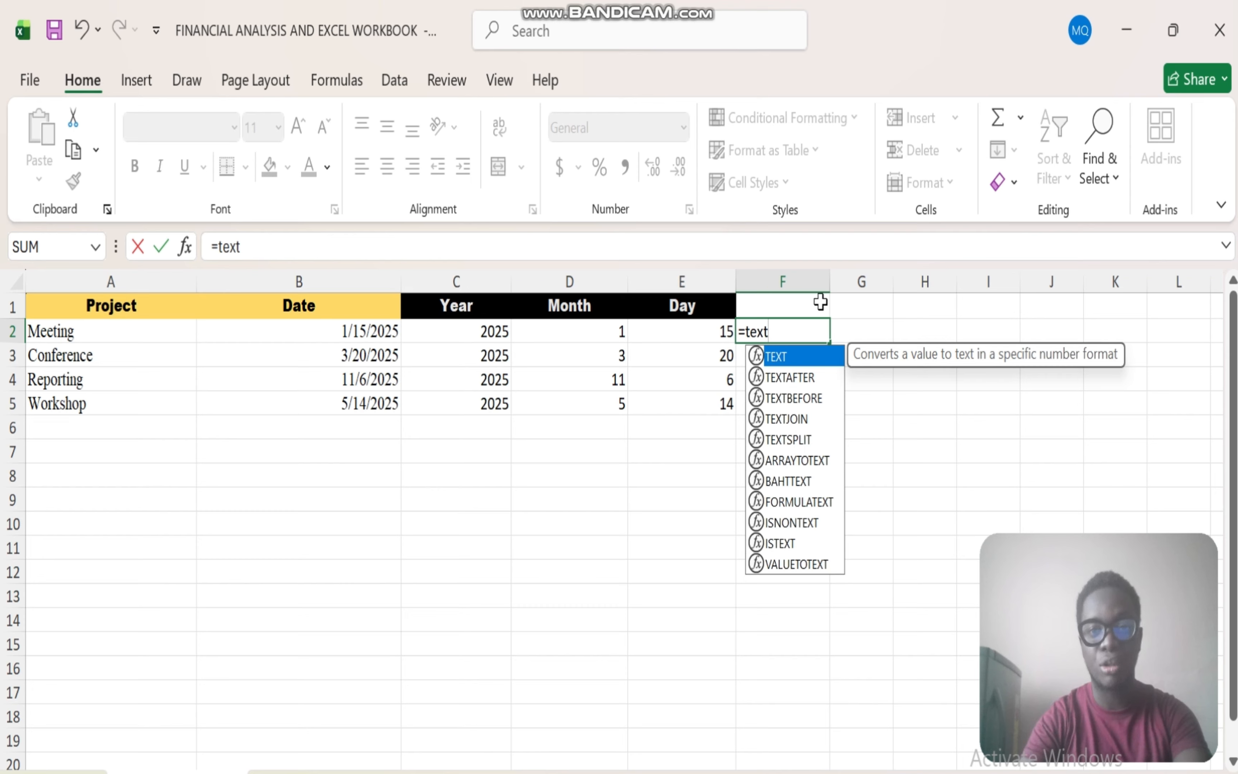
double_click(803, 355)
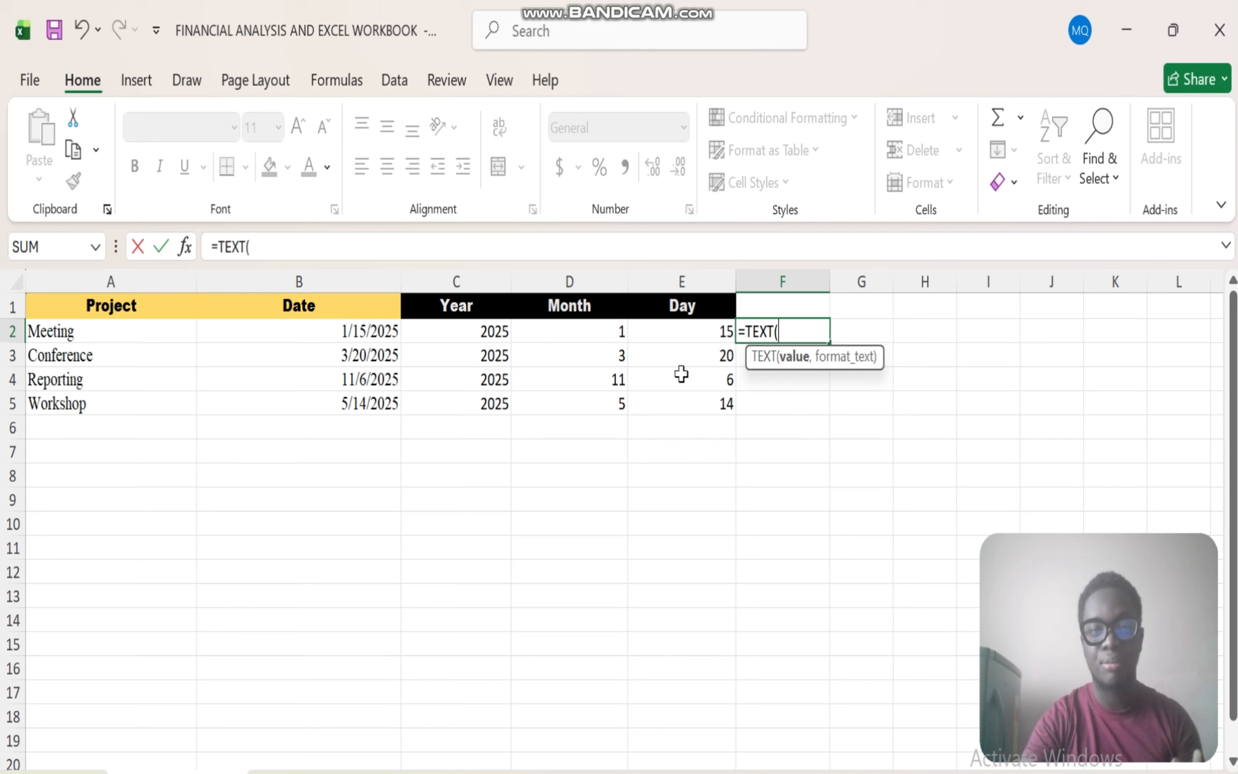
left_click(361, 333)
type(",")
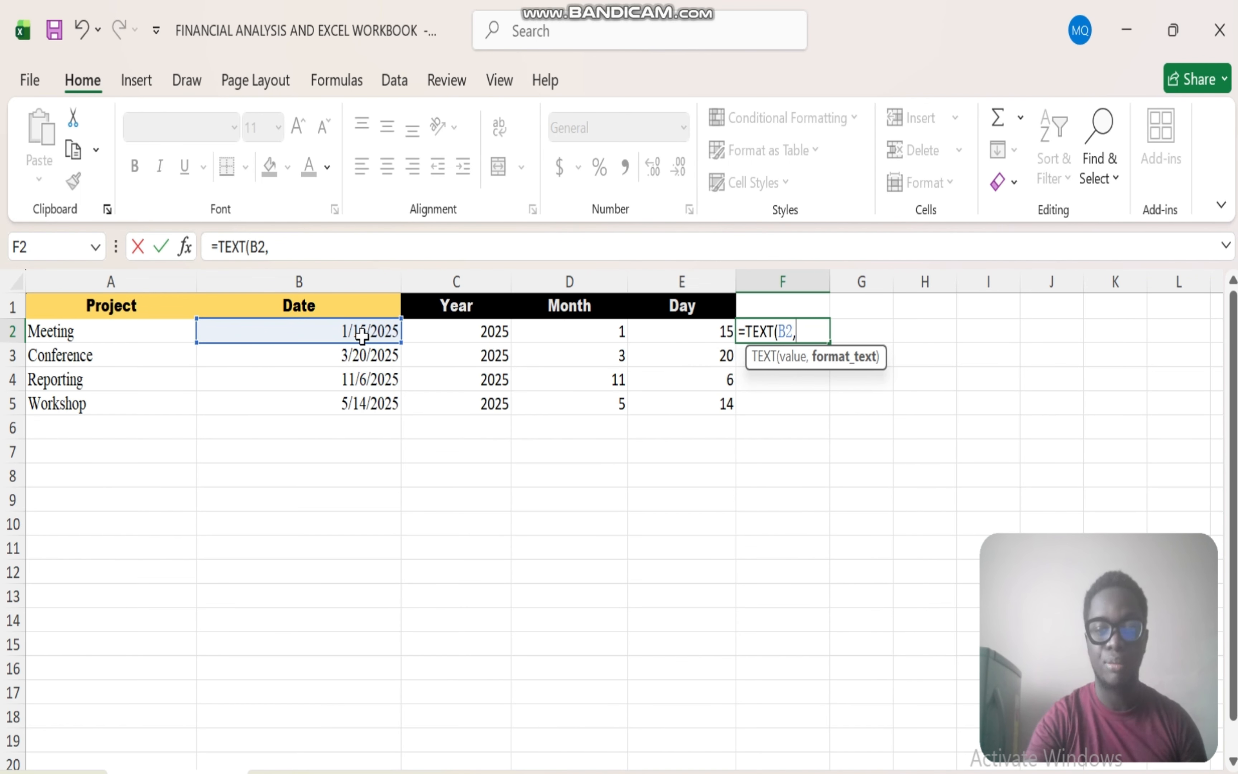
type("\"Mmmm")
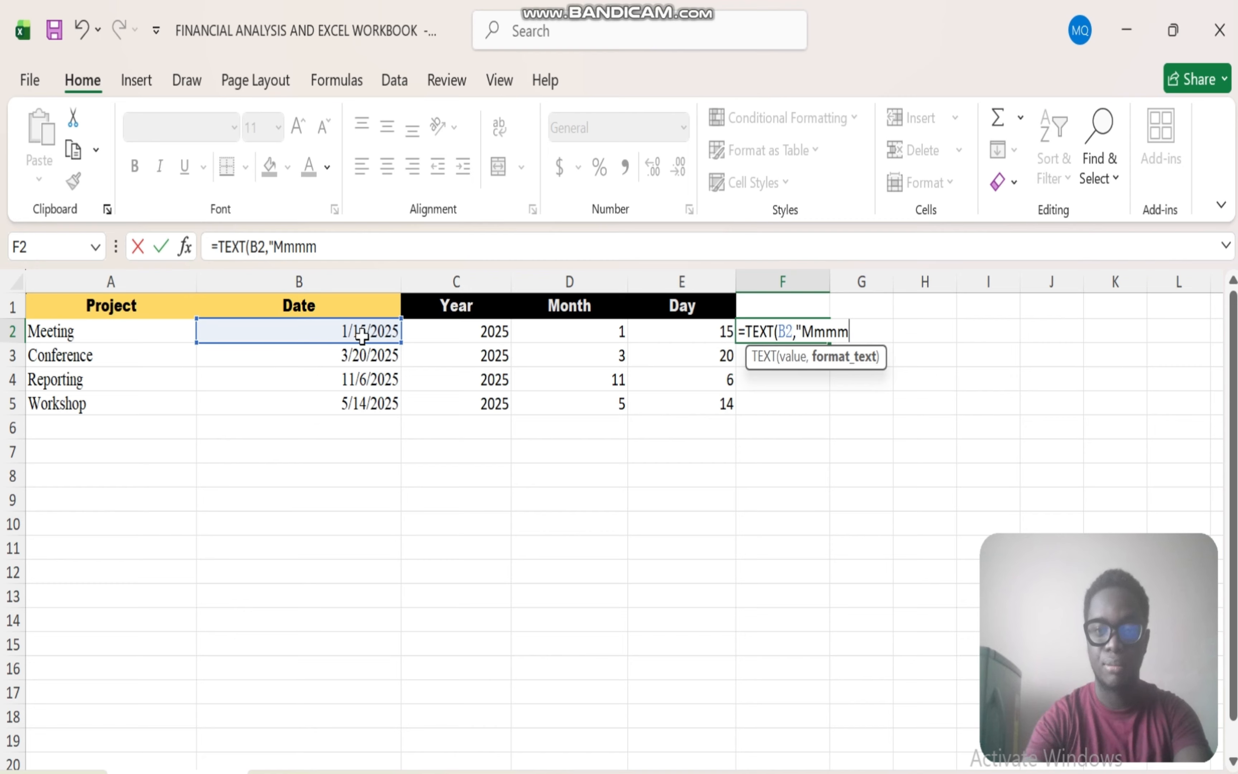
type("\")")
key("Return")
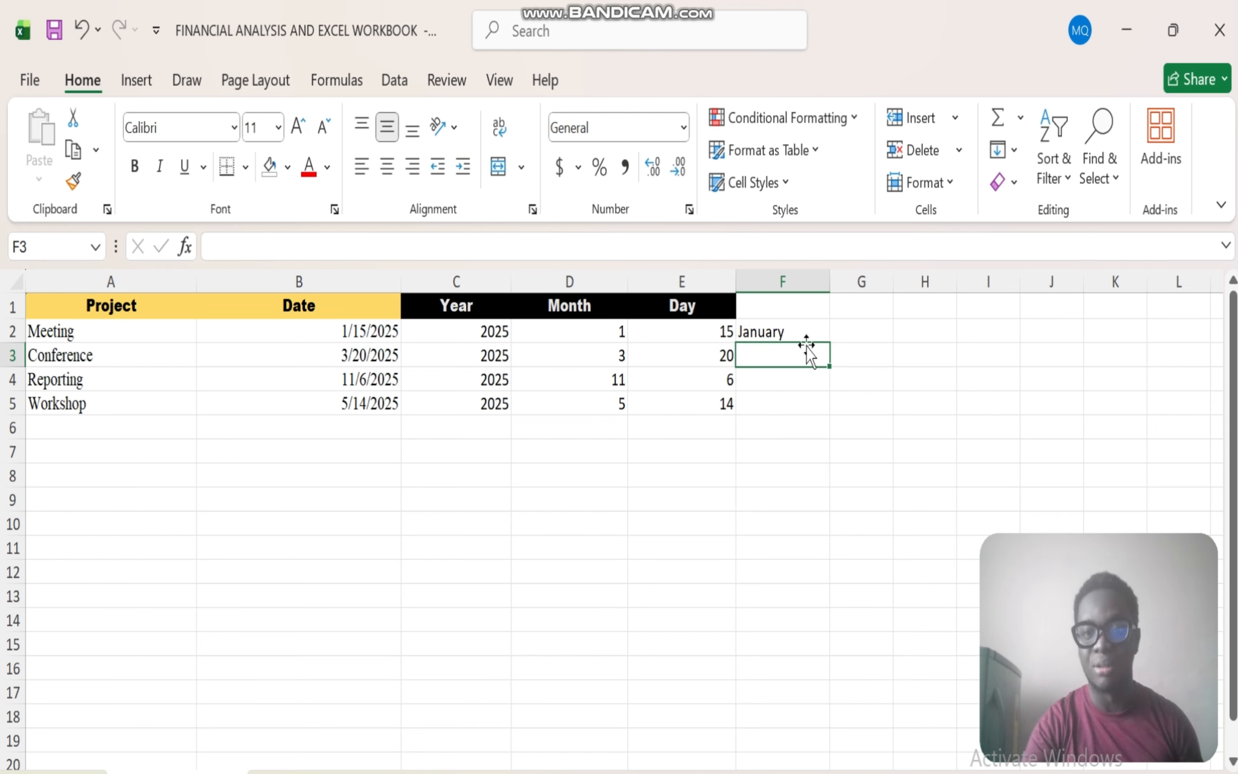
left_click(805, 332)
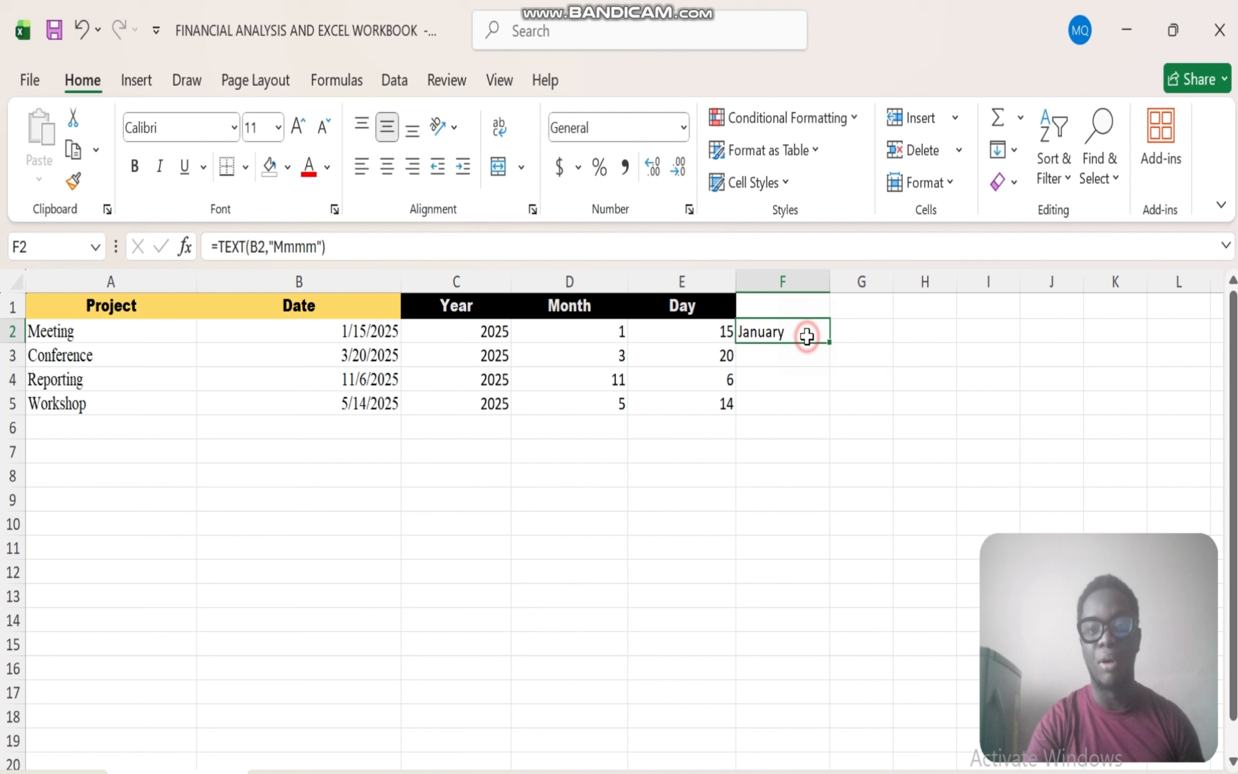
double_click(831, 341)
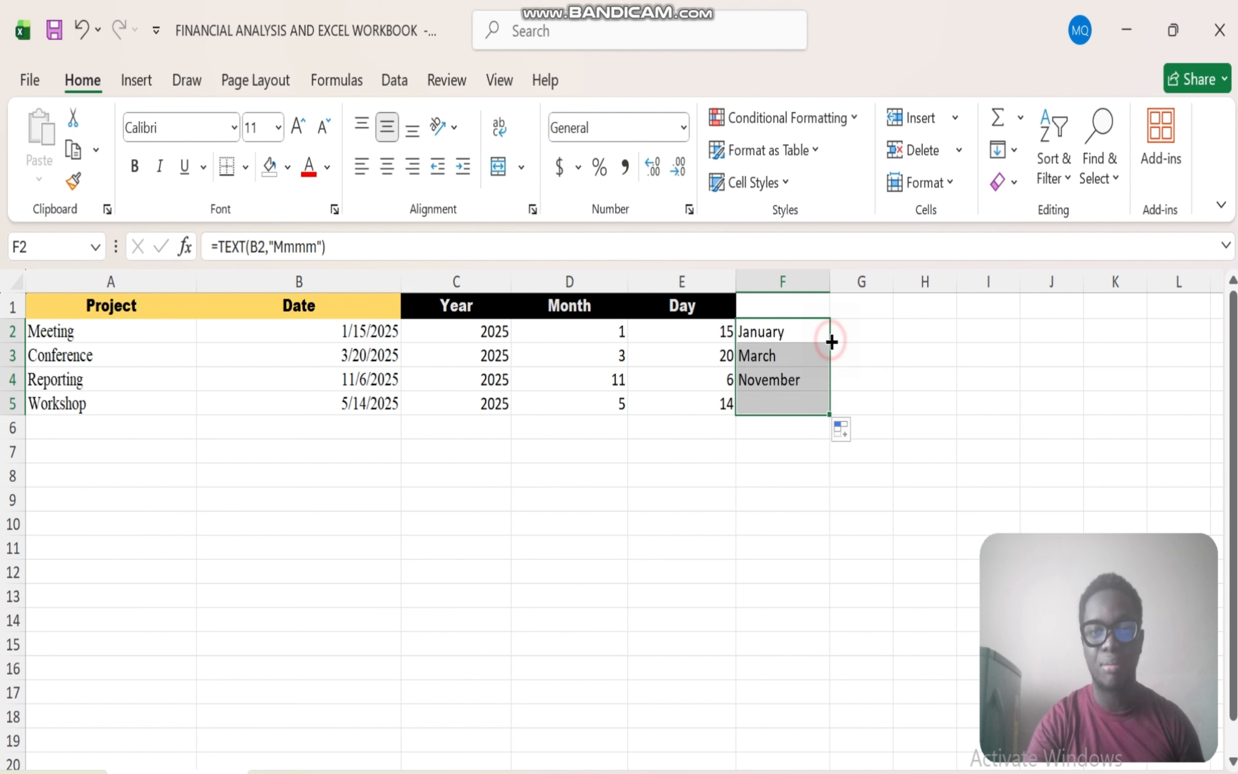
Enter =TEXT(B2,"Dddd") in G2 to extract the full weekday name from the date.
left_click(859, 332)
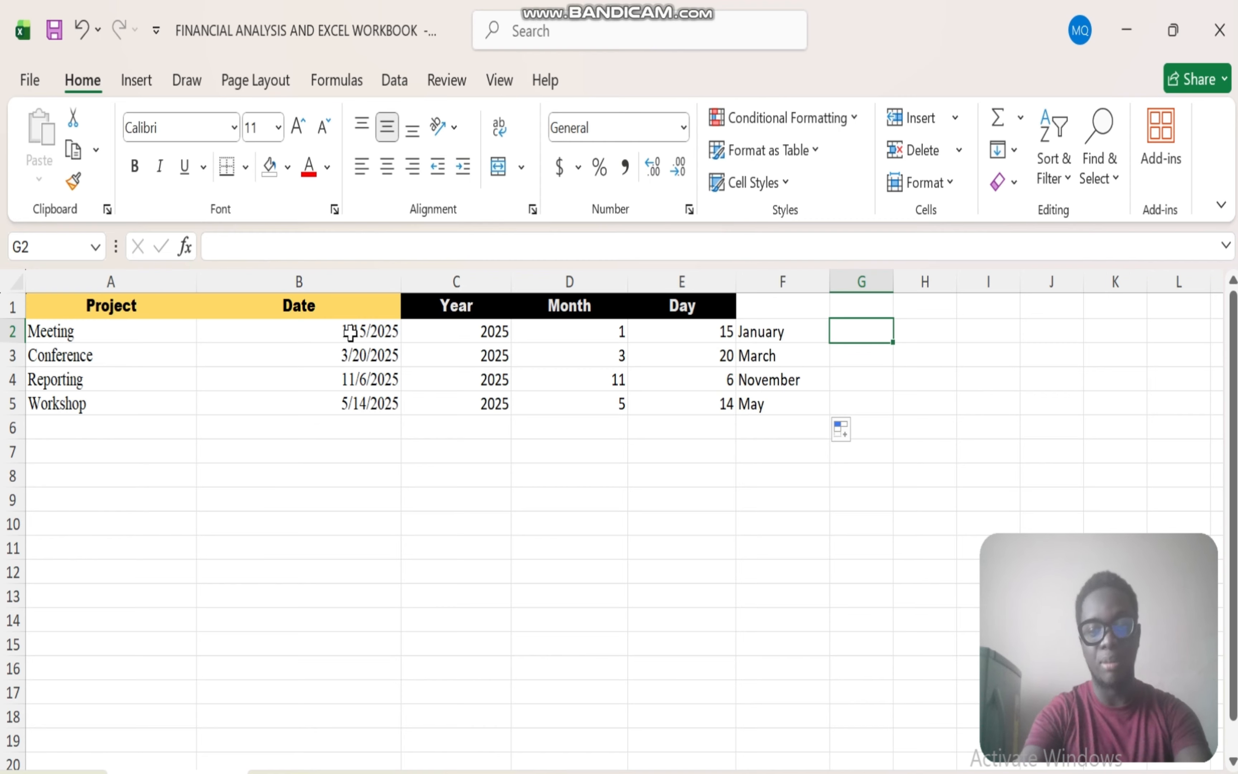
type("=text")
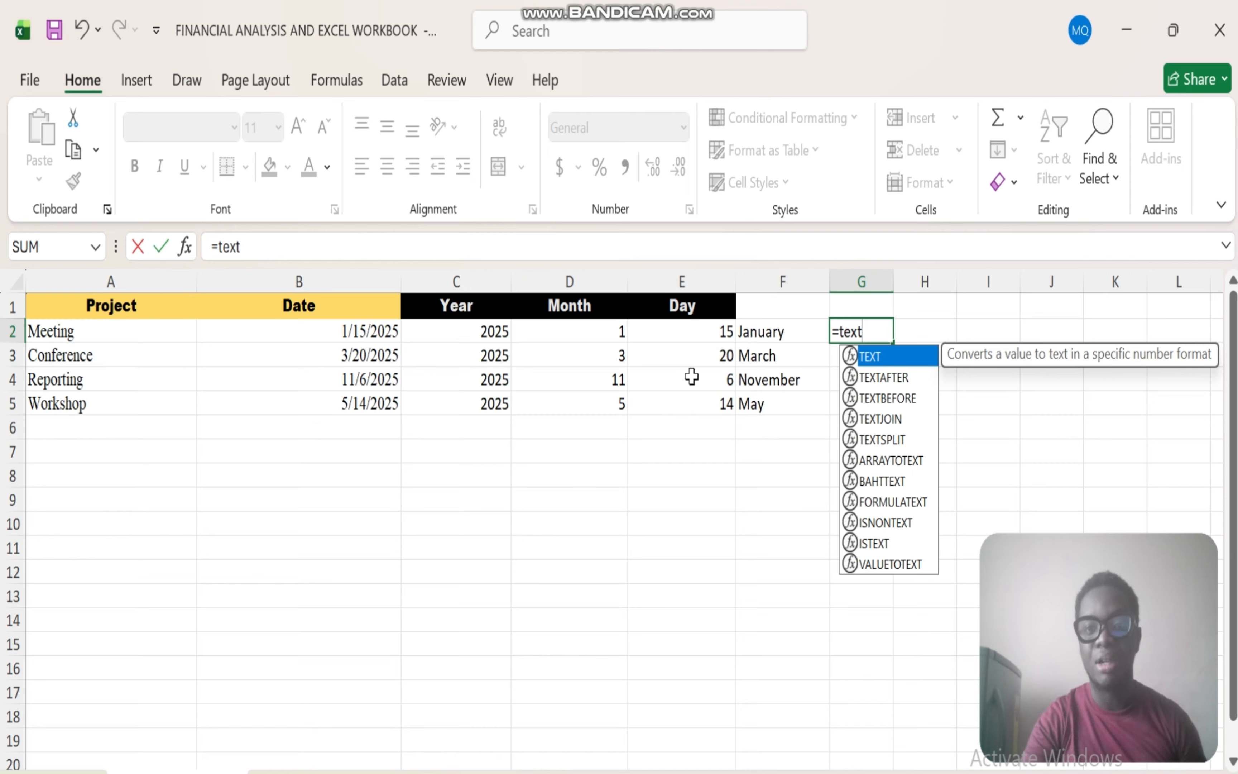
left_click(888, 354)
double_click(888, 355)
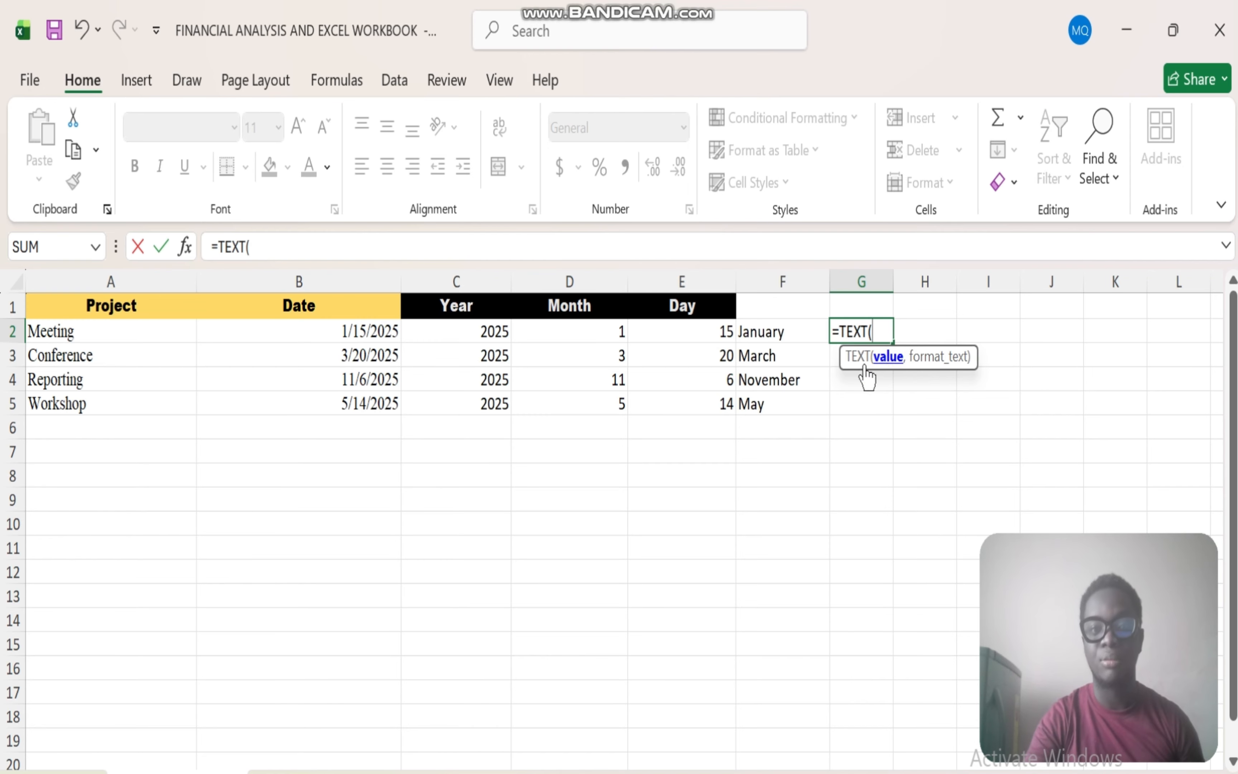
left_click(363, 334)
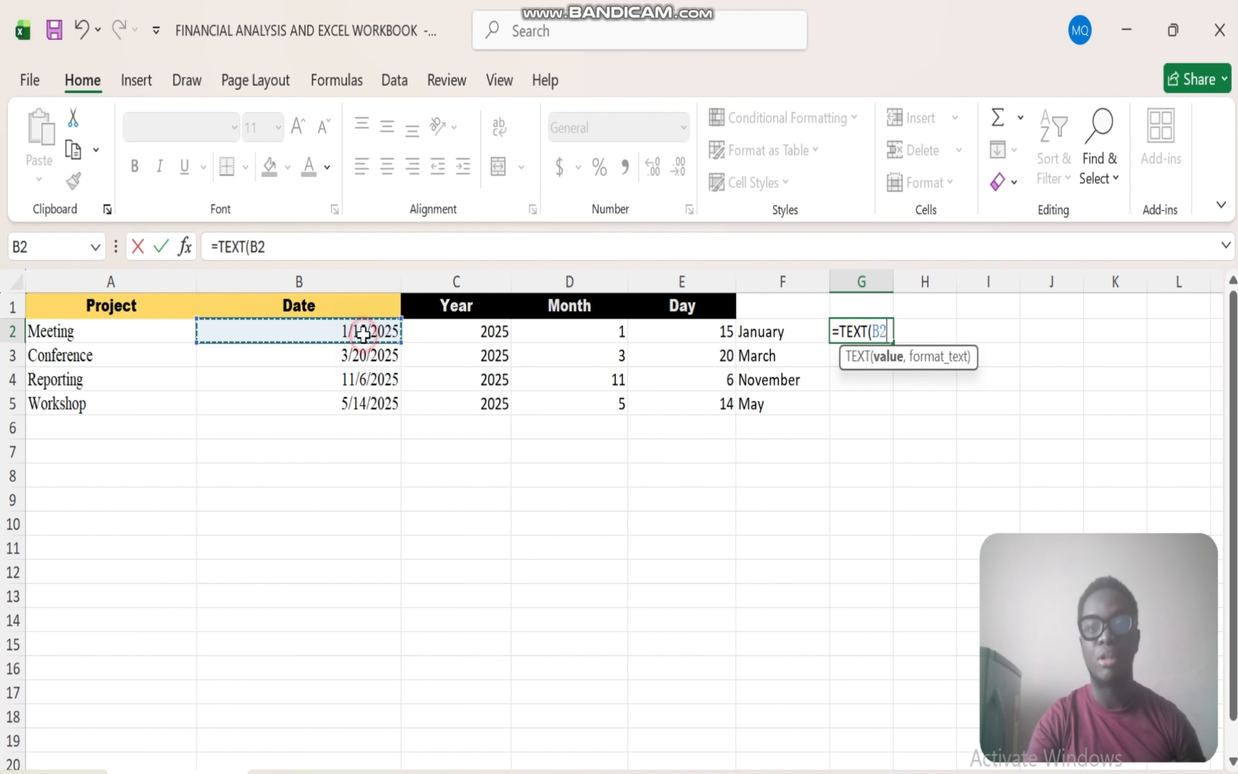
type(",")
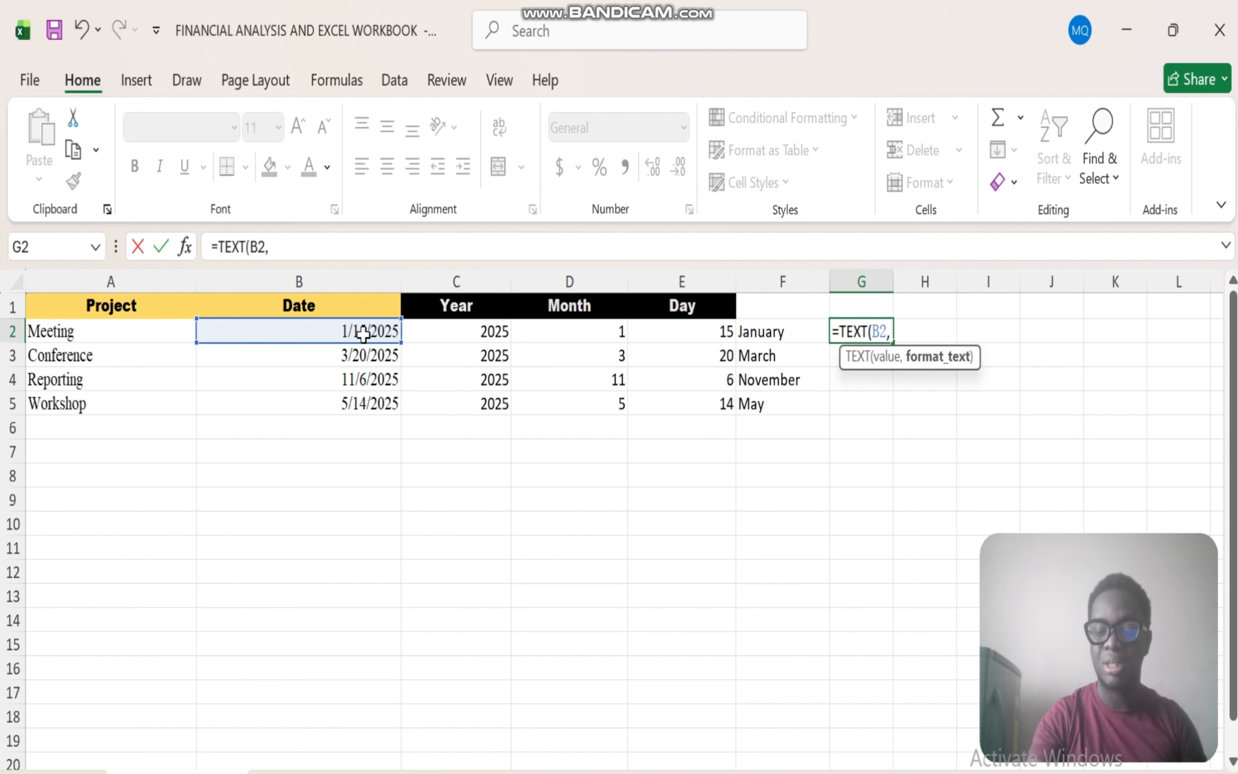
type("\"")
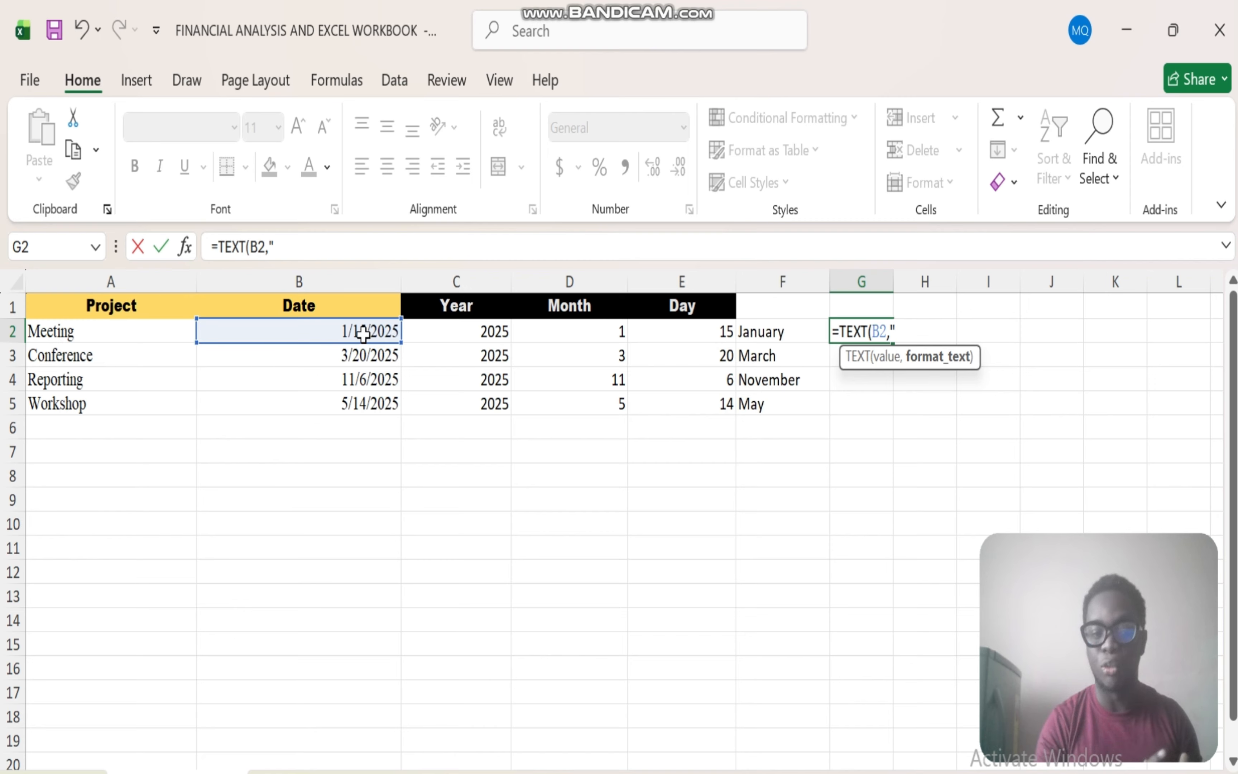
type("Dddd")
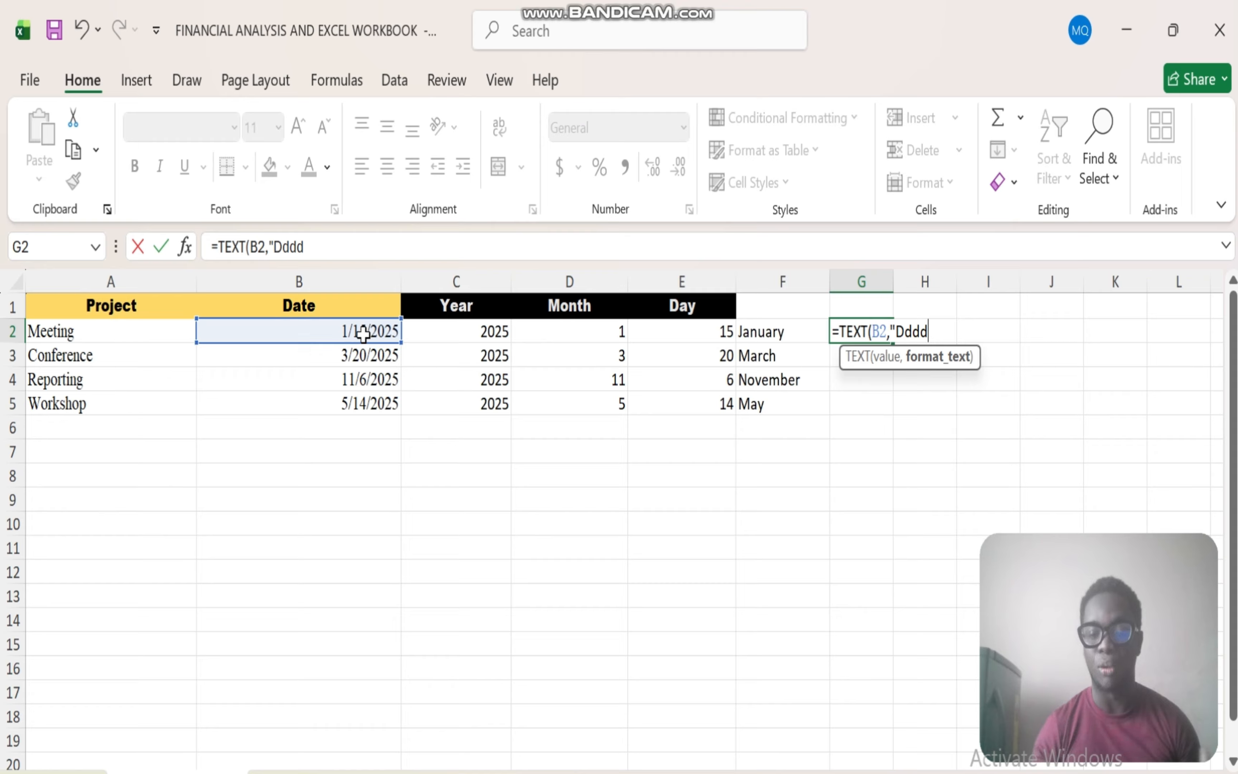
type("\"")
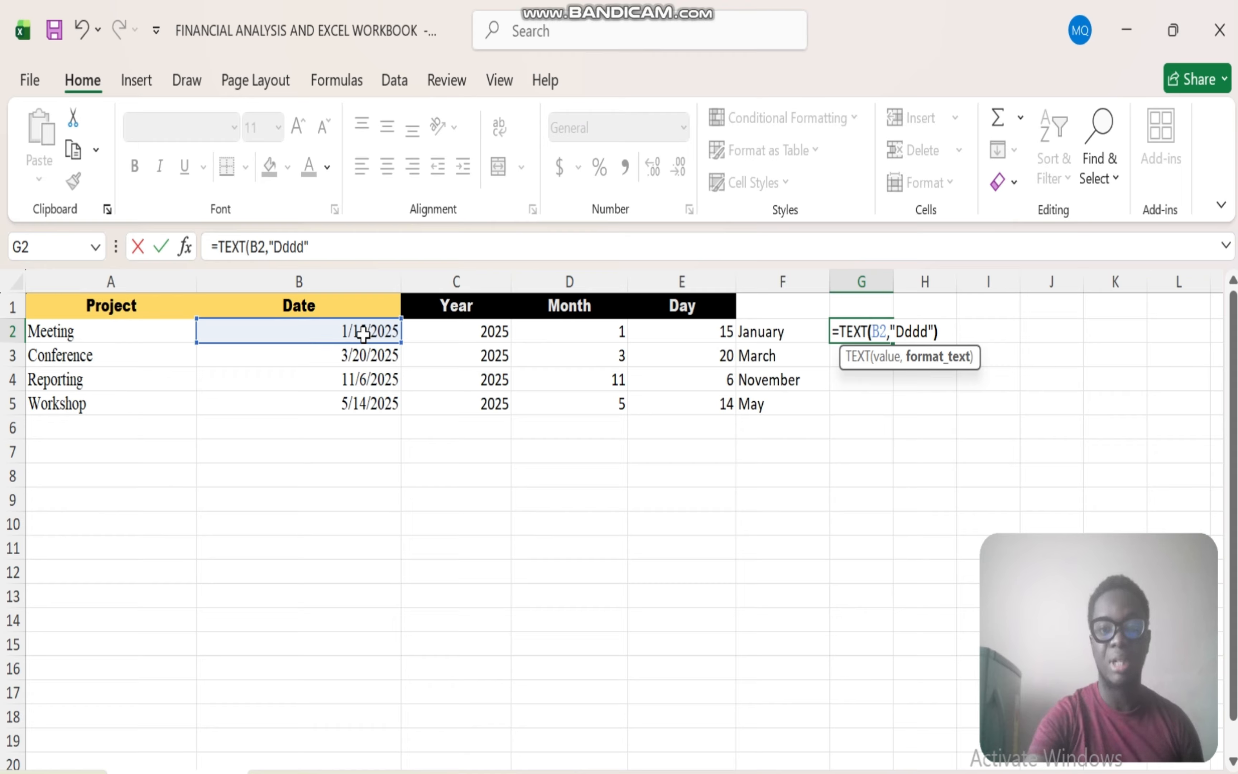
type(")")
key("Return")
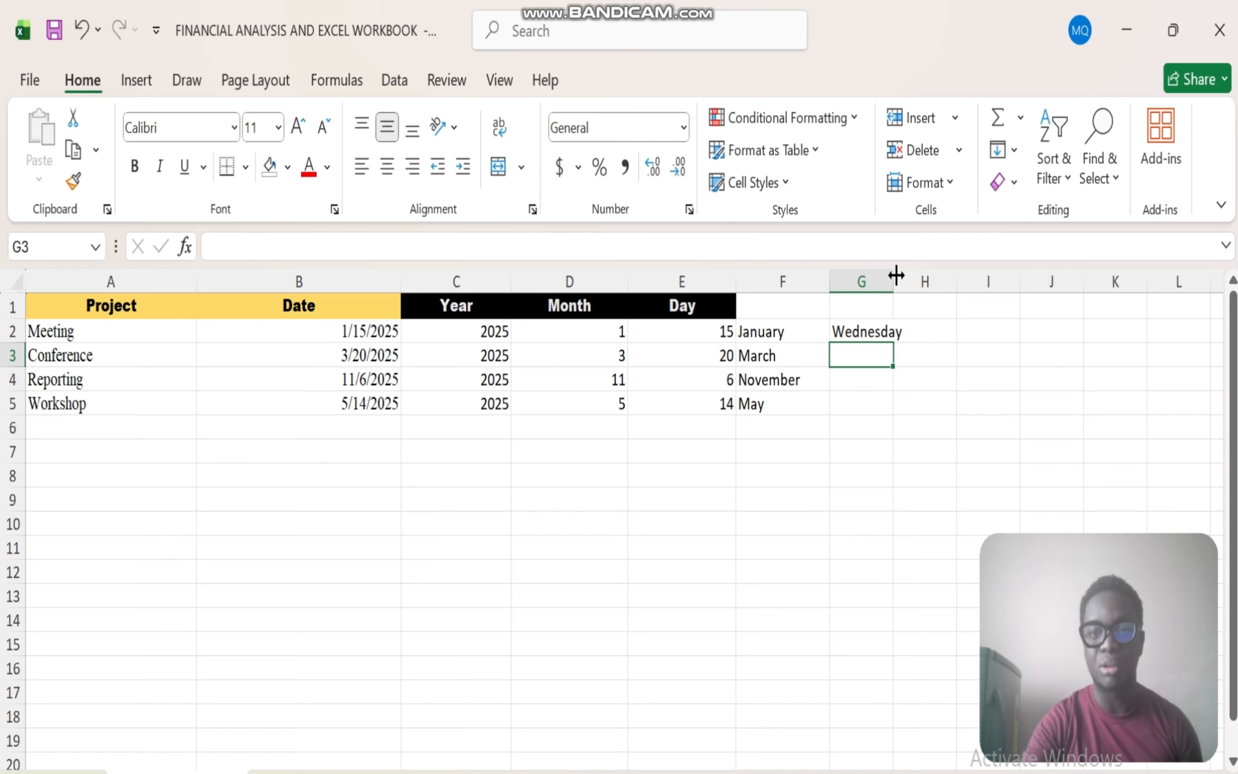
Widen column G to fit the weekday names and fill G2's formula down to G5.
left_click_drag(893, 271, 933, 282)
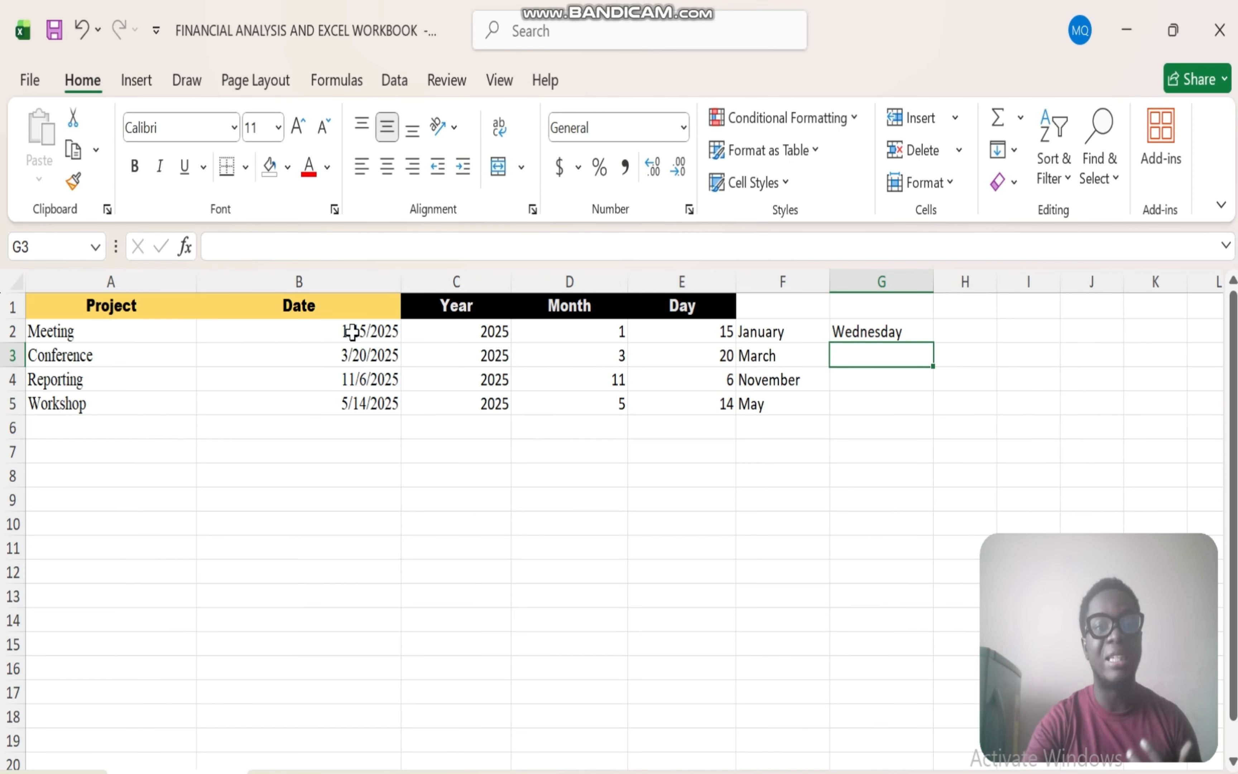
left_click(877, 336)
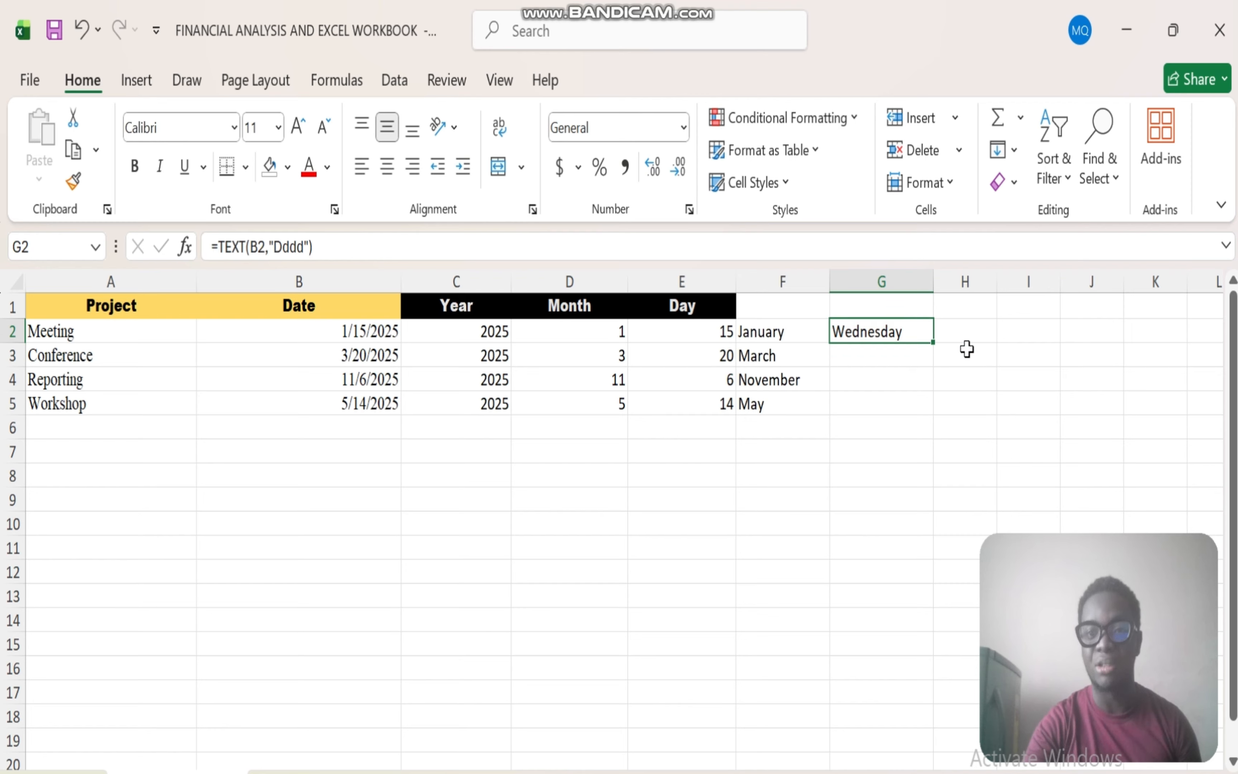
double_click(932, 341)
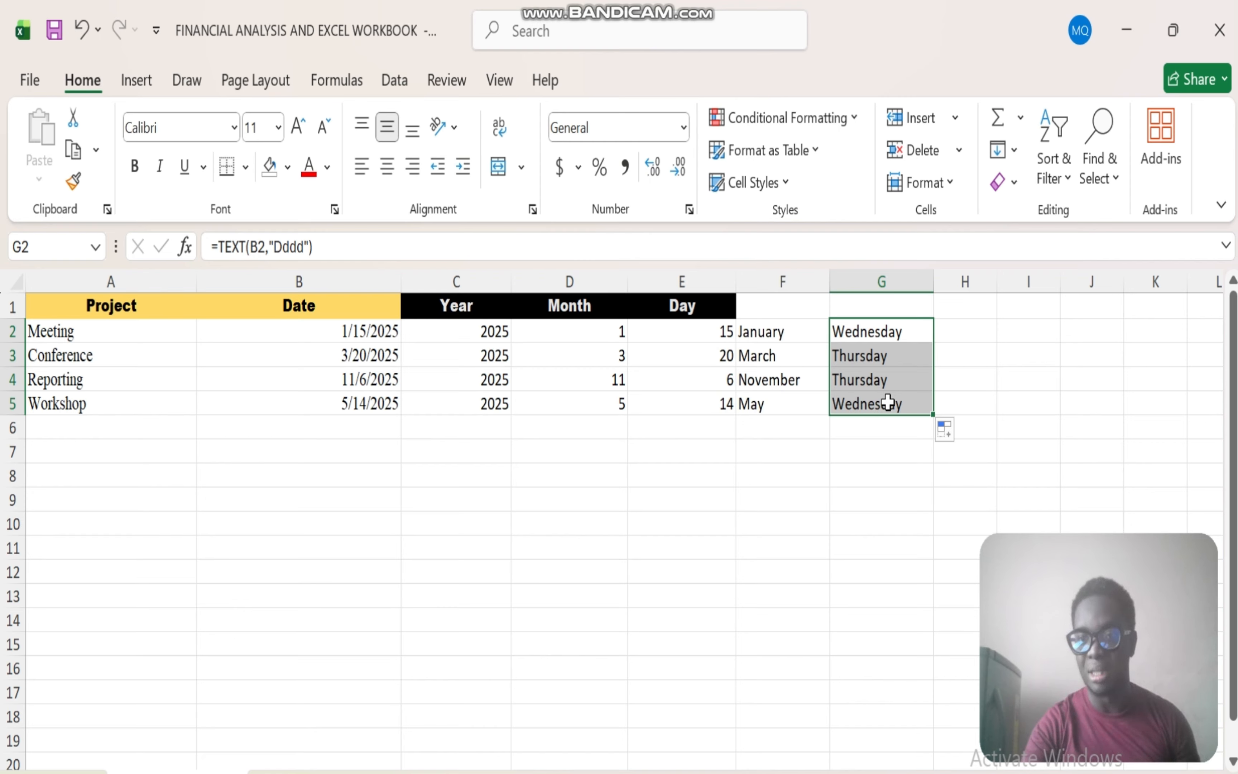
Format the dates in B2:B5 as Long Date and compare them with the weekday names in column G.
left_click_drag(349, 325, 344, 405)
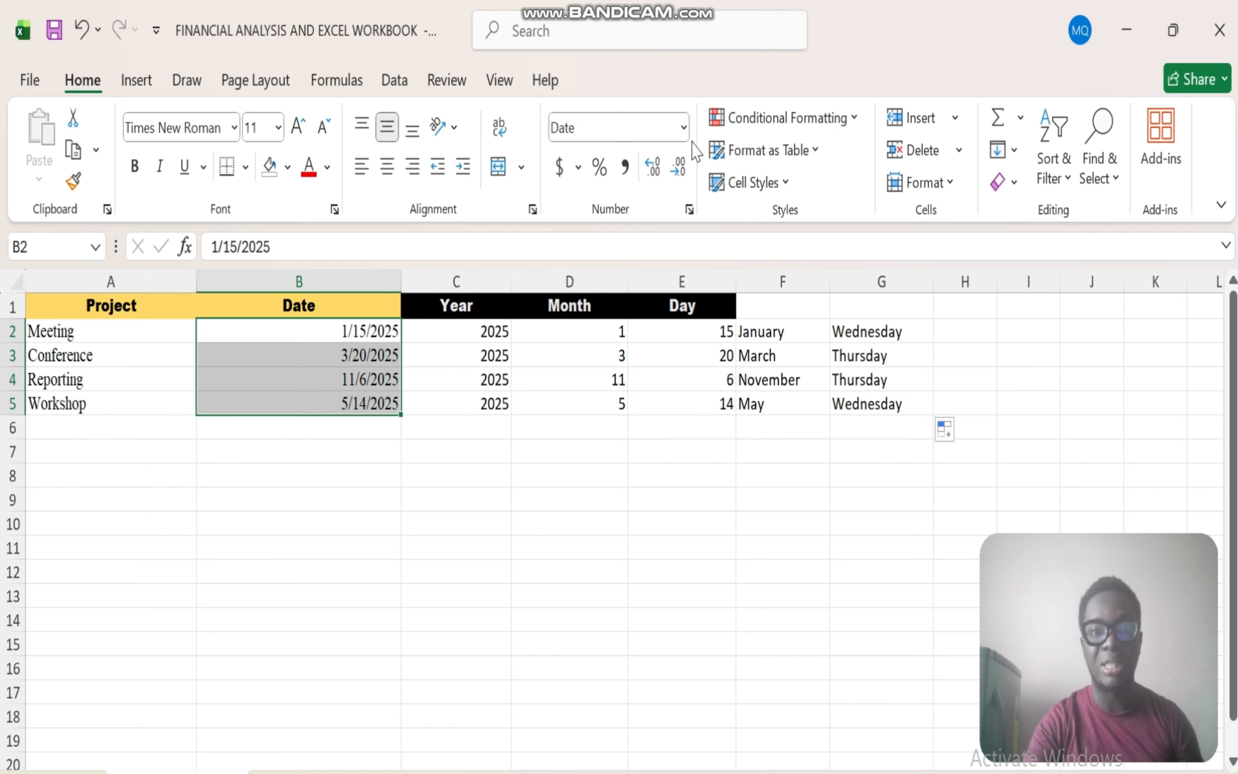
left_click(683, 128)
left_click(611, 491)
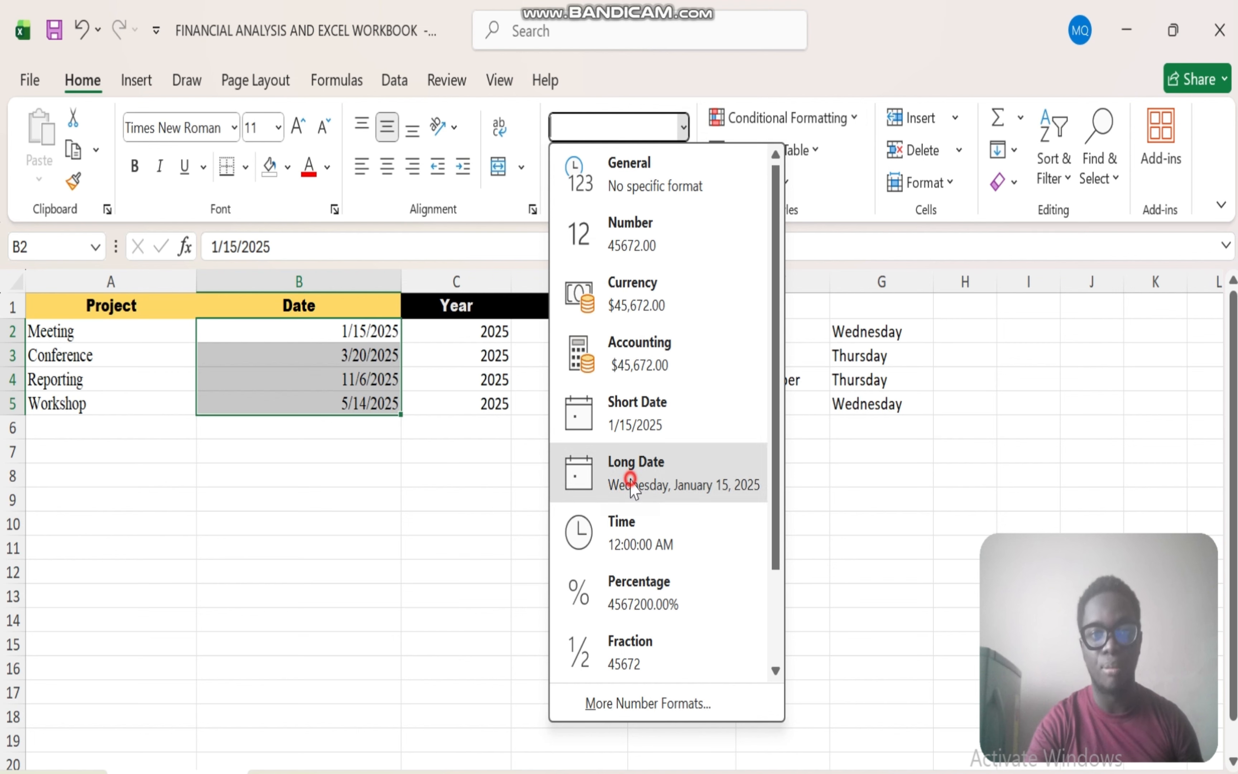
left_click(275, 356)
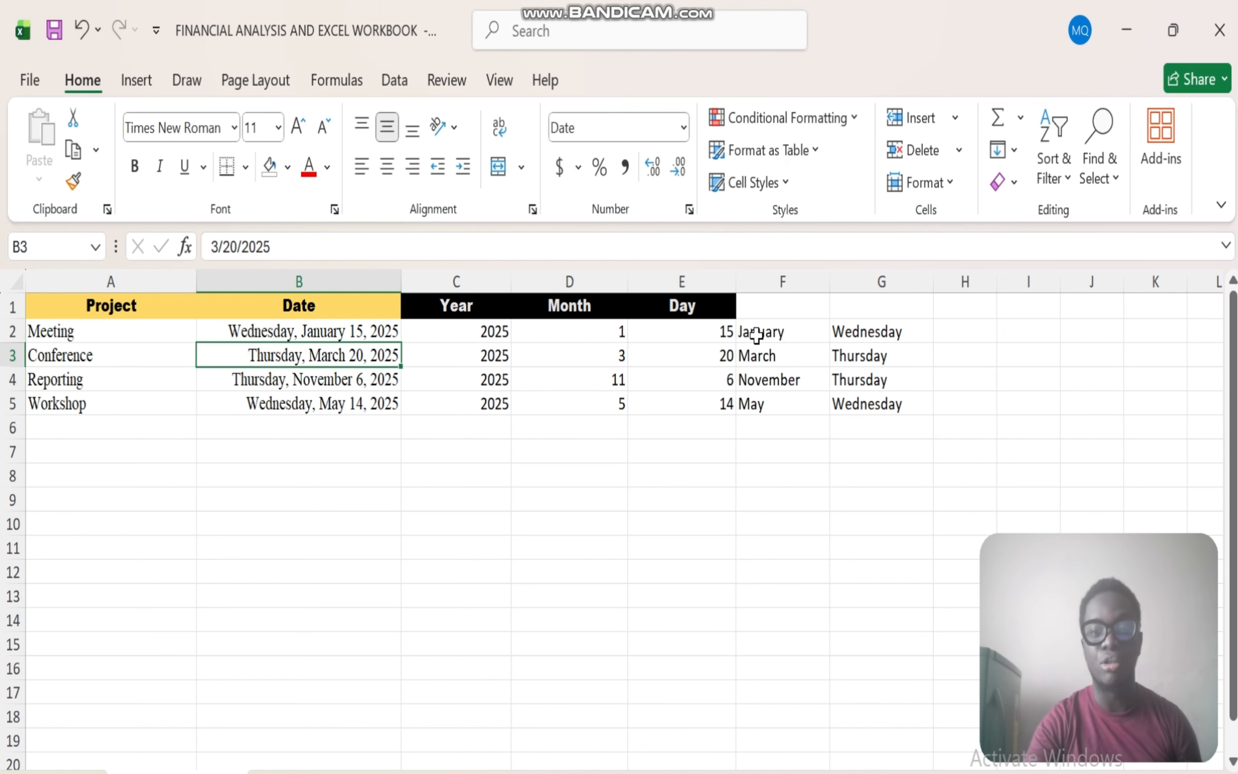
left_click(862, 403)
Shorten the format text in G2's TEXT formula to "Ddd" and fill the formula down to G5.
left_click(887, 331)
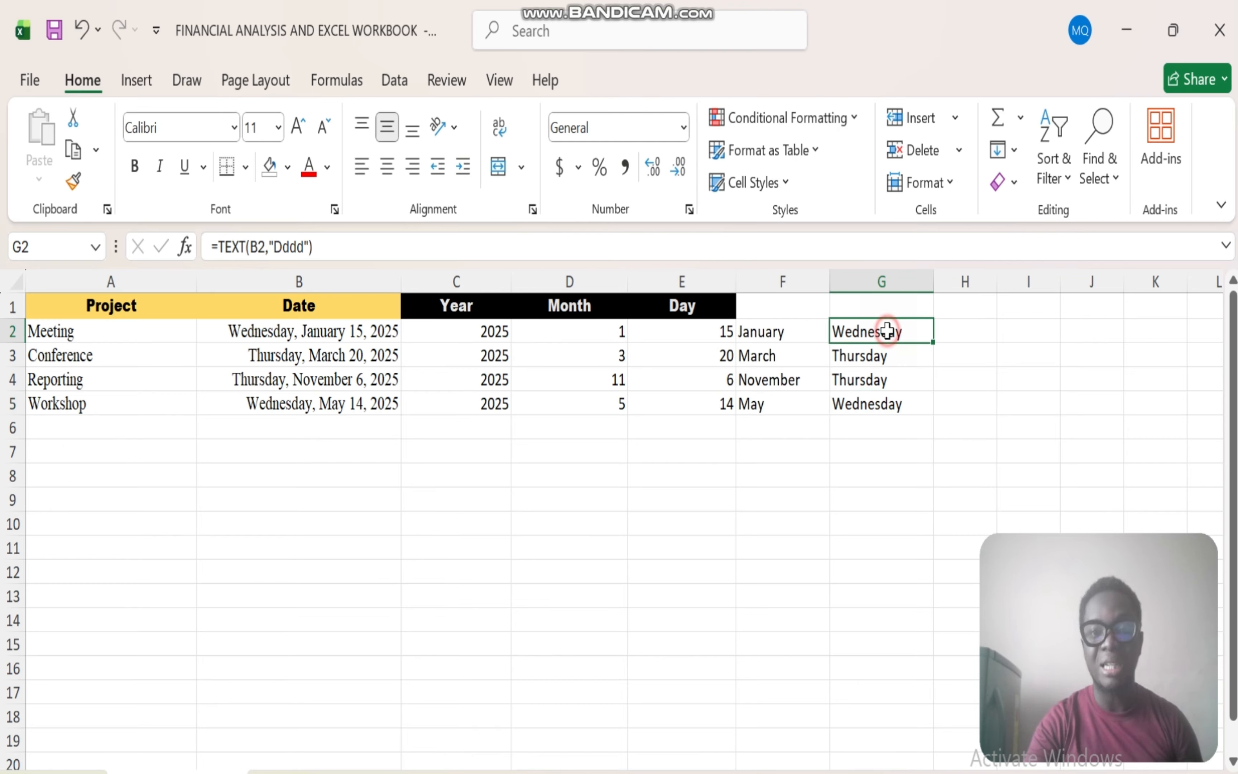
left_click(302, 247)
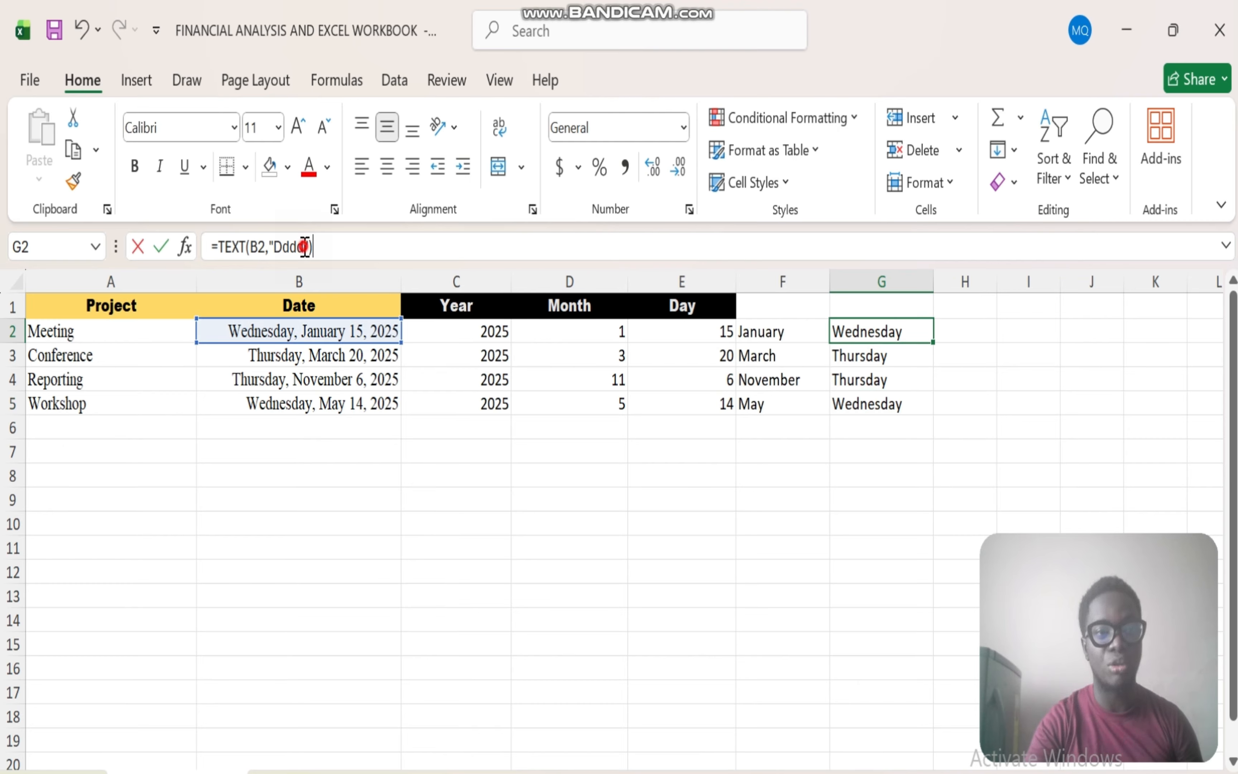
key("BackSpace")
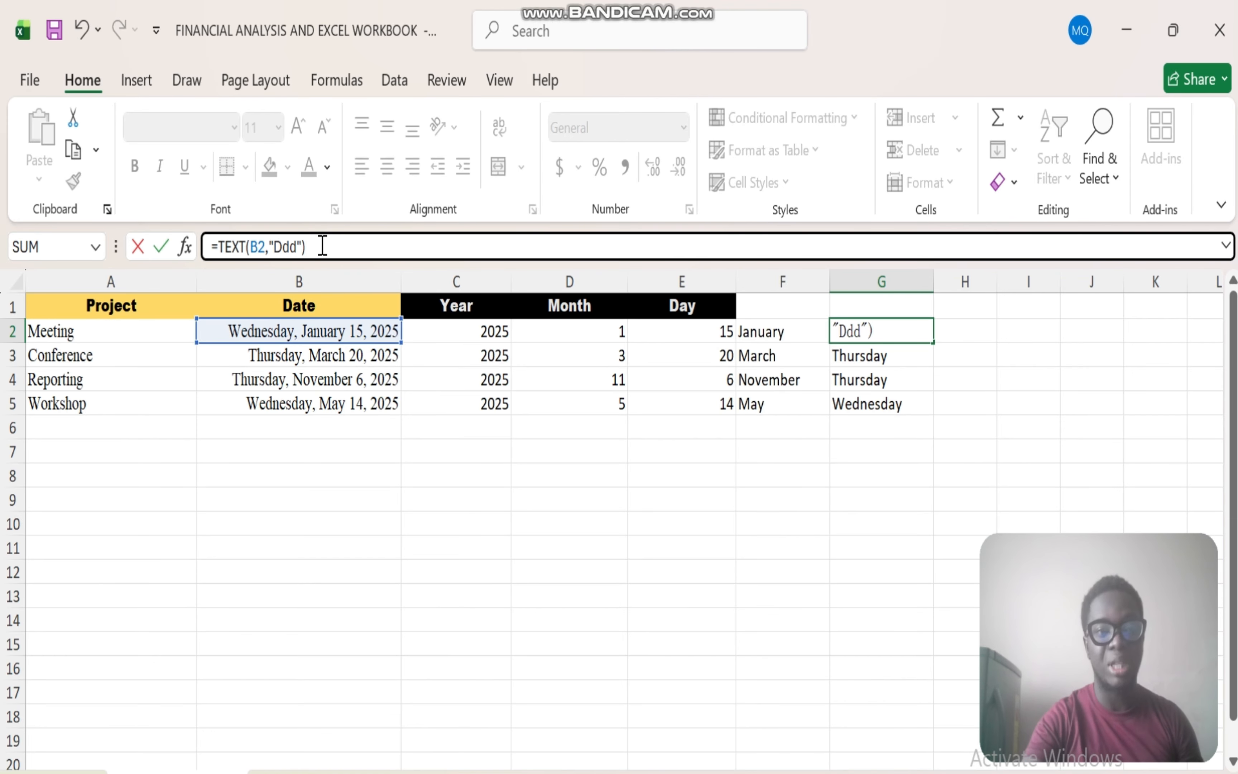
key("Return")
left_click(901, 330)
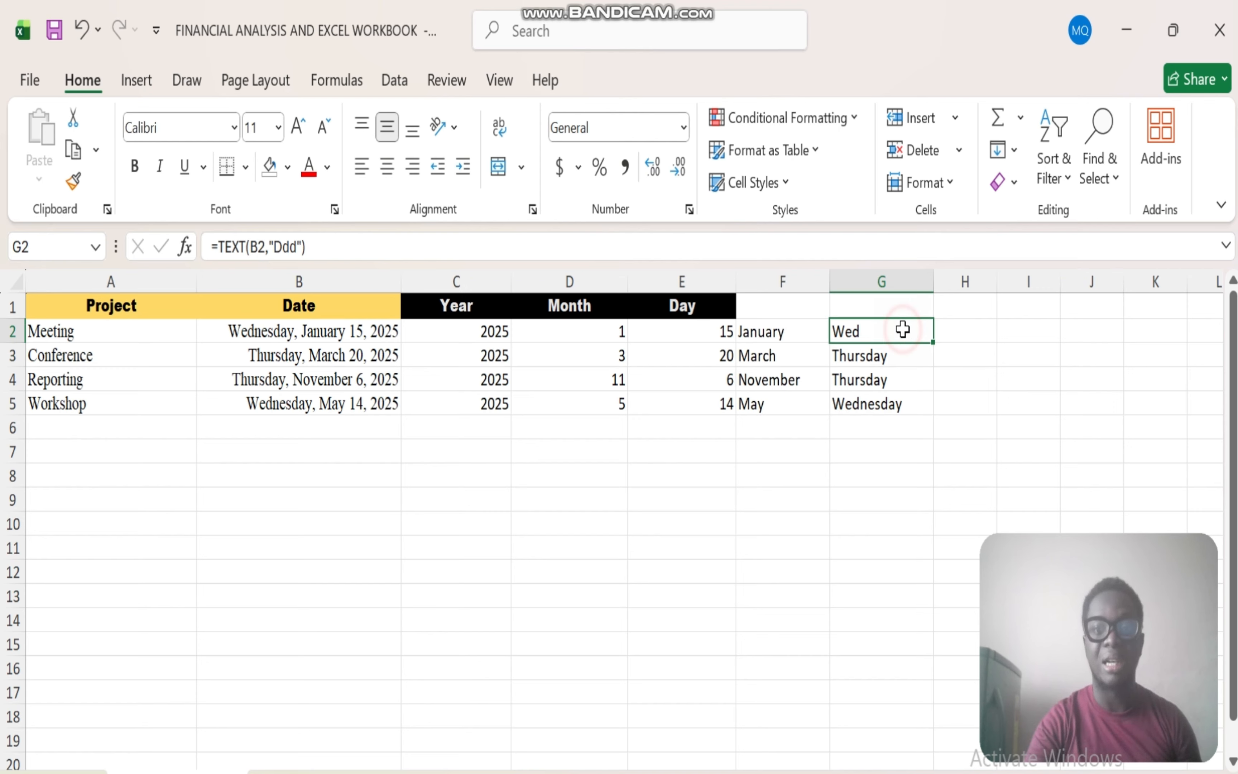
double_click(933, 341)
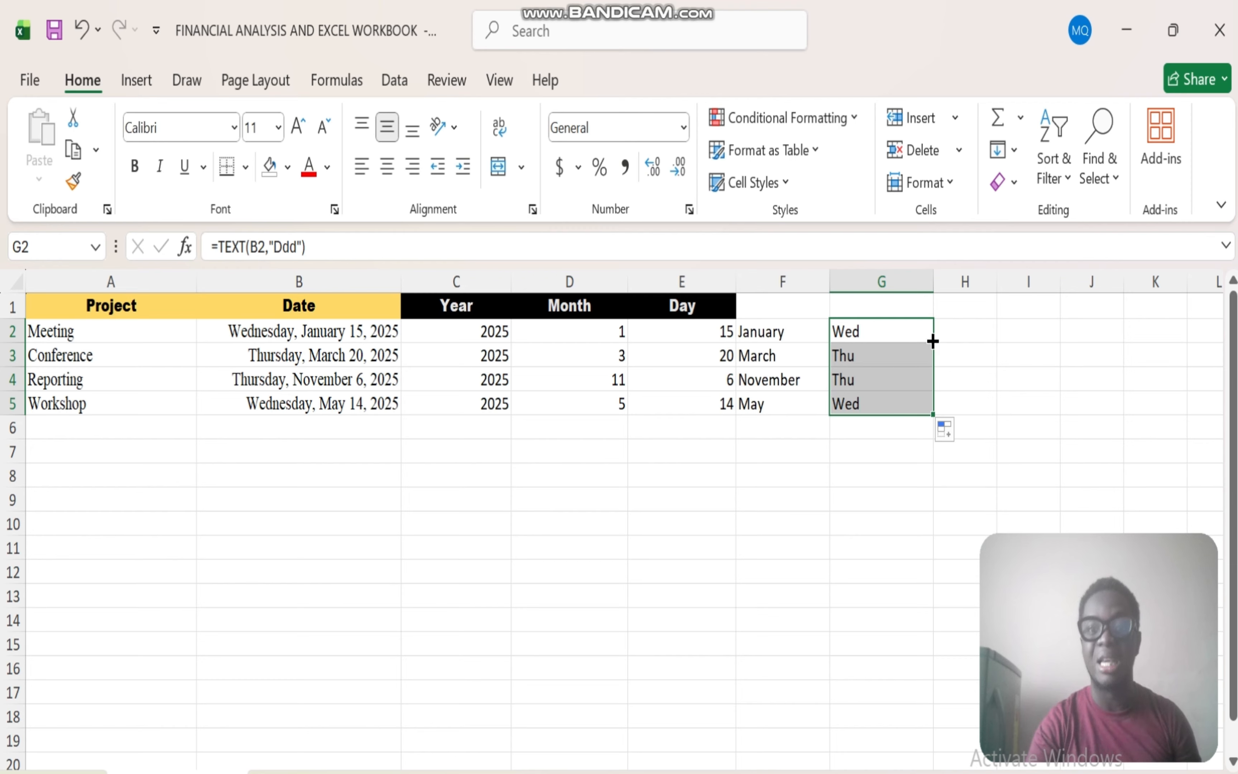